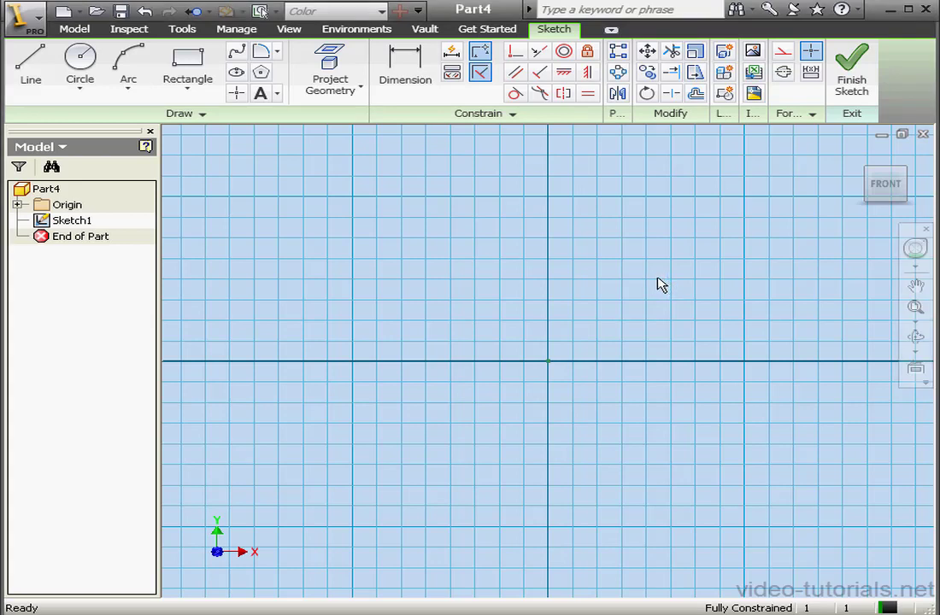
- Draw a two-corner rectangle around the sketch origin
{"action": "left_click", "coordinate": [187, 61]}
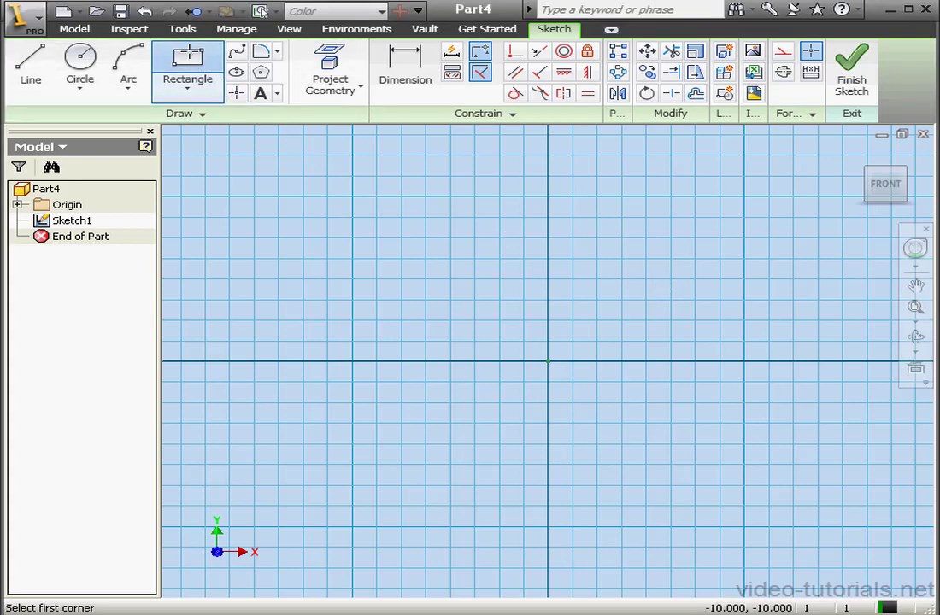
{"action": "left_click", "coordinate": [451, 280]}
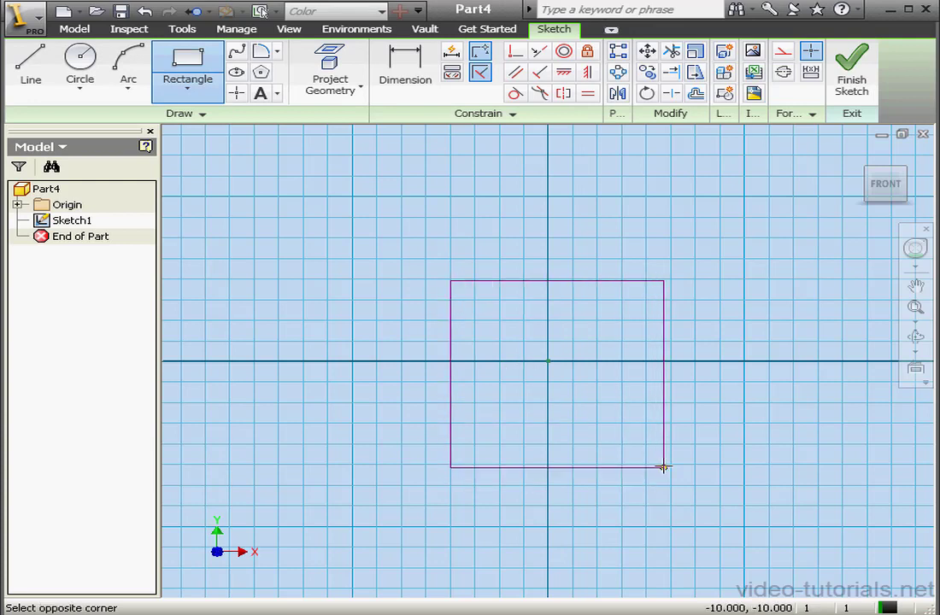
{"action": "left_click", "coordinate": [657, 458]}
{"action": "right_click", "coordinate": [708, 257]}
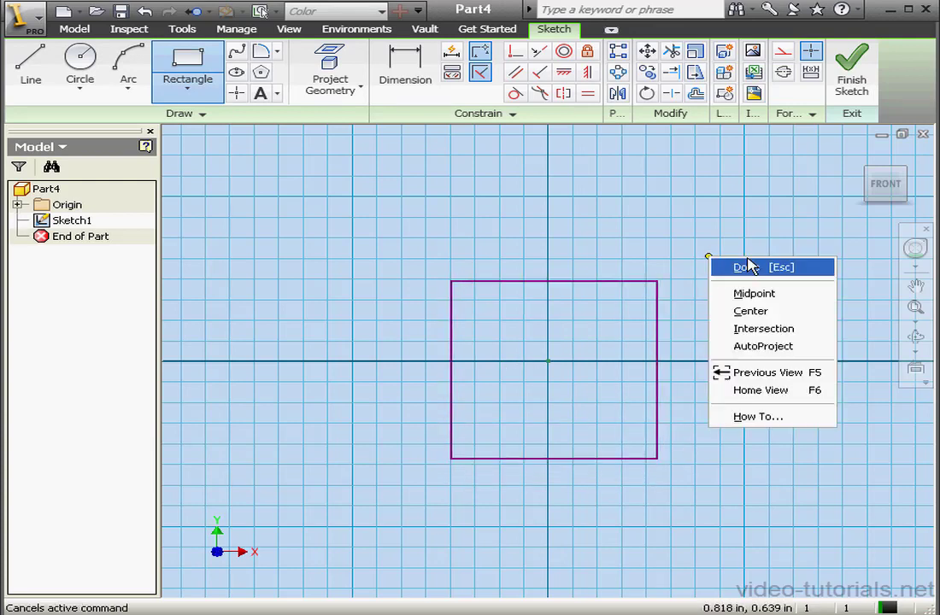
{"action": "left_click", "coordinate": [741, 266]}
- Constrain the rectangle's top and right edges to equal length
{"action": "left_click", "coordinate": [588, 93]}
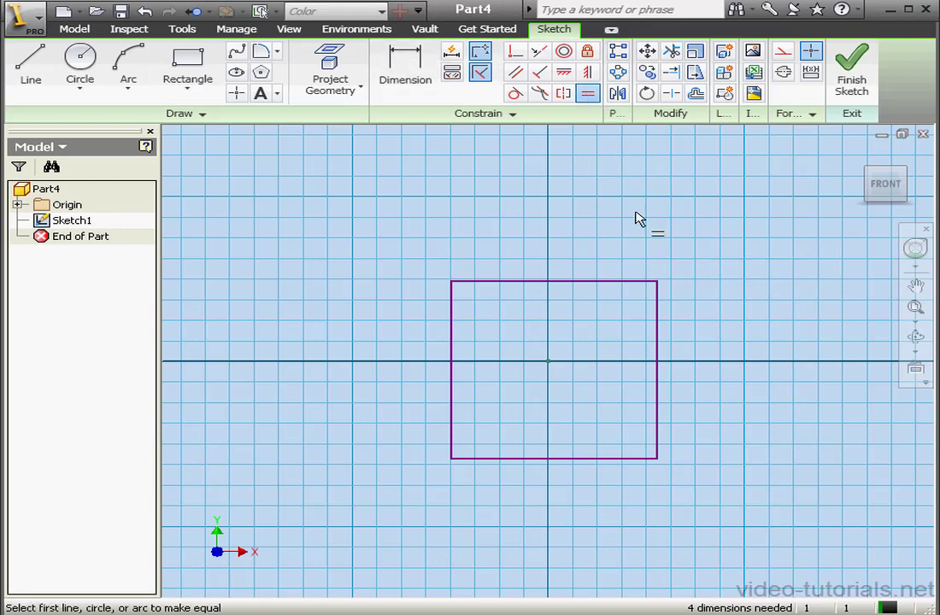
{"action": "left_click", "coordinate": [625, 282]}
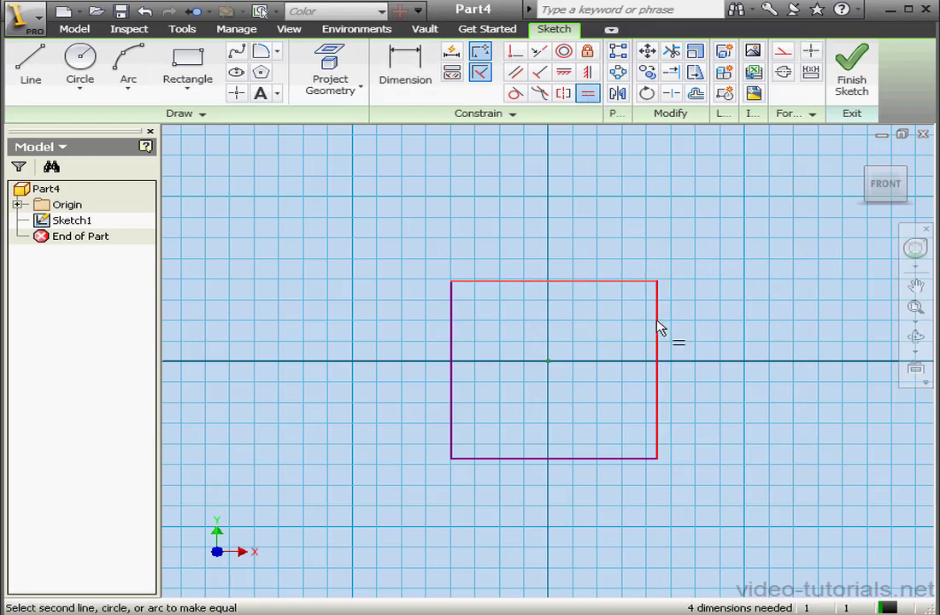
{"action": "left_click", "coordinate": [657, 327]}
{"action": "right_click", "coordinate": [681, 255]}
{"action": "left_click", "coordinate": [715, 260]}
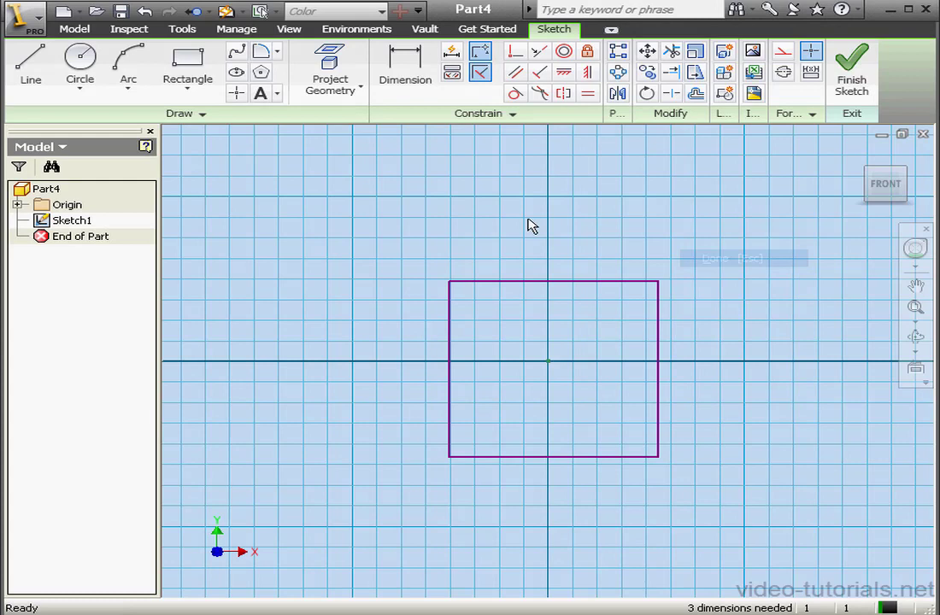
- Draw a corner-to-corner diagonal across the square as construction geometry
{"action": "left_click", "coordinate": [31, 74]}
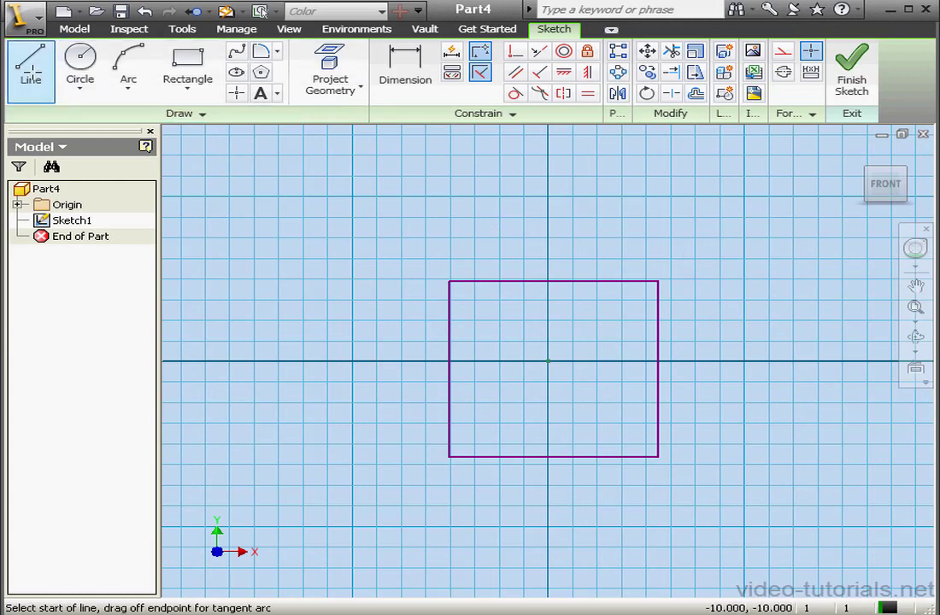
{"action": "left_click", "coordinate": [449, 455]}
{"action": "double_click", "coordinate": [658, 281]}
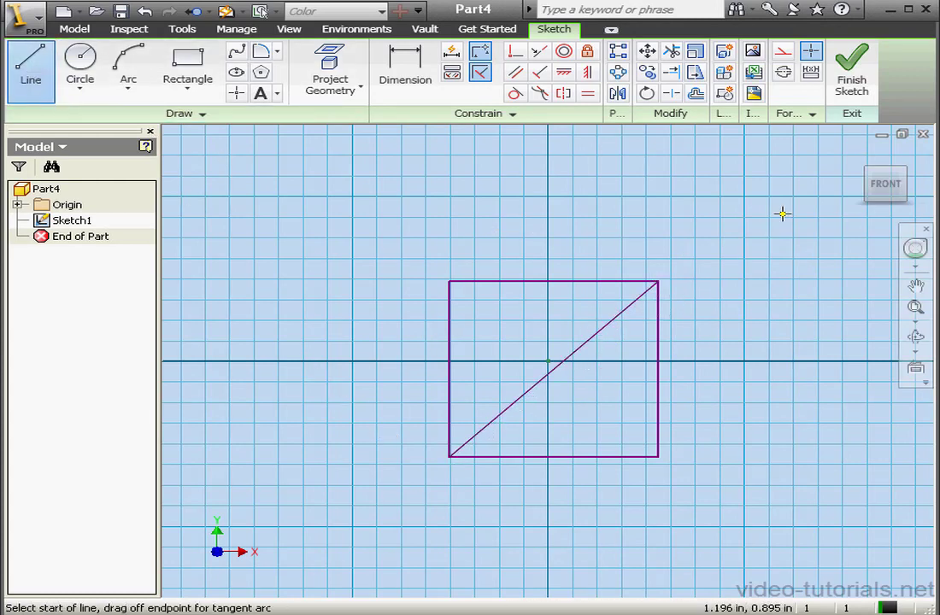
{"action": "right_click", "coordinate": [731, 207]}
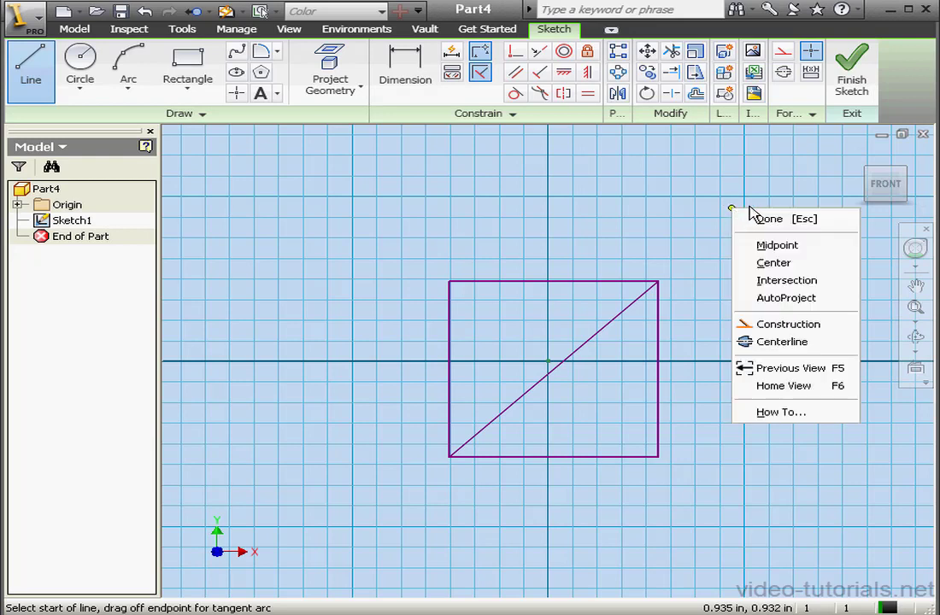
{"action": "left_click", "coordinate": [760, 219]}
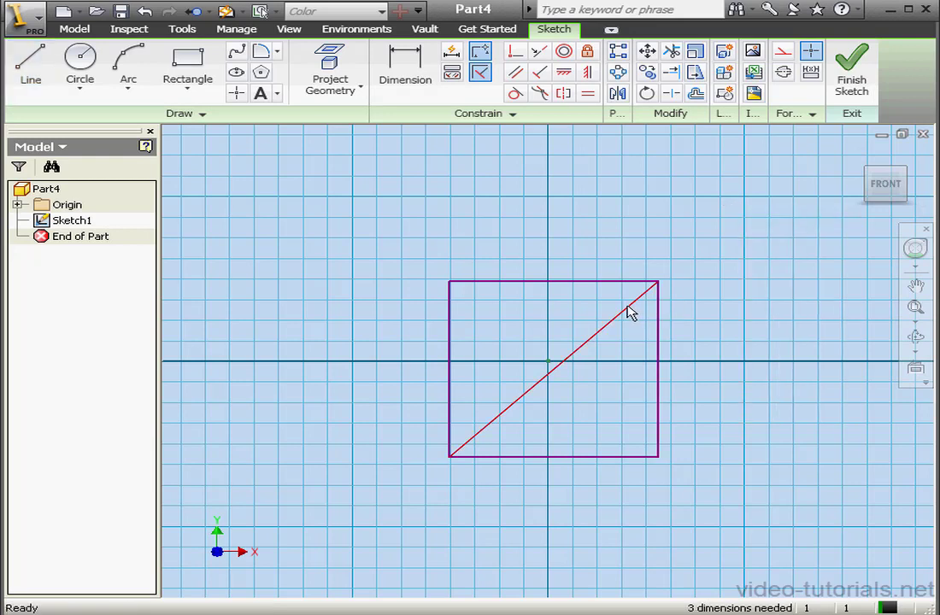
{"action": "left_click", "coordinate": [782, 51]}
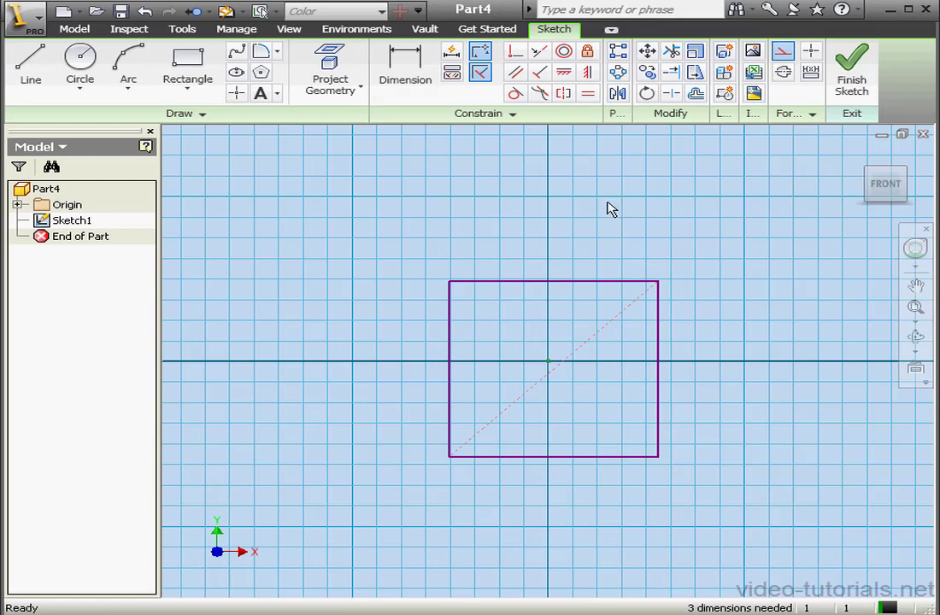
- Make the diagonal's midpoint coincident with the sketch origin
{"action": "left_click", "coordinate": [515, 52]}
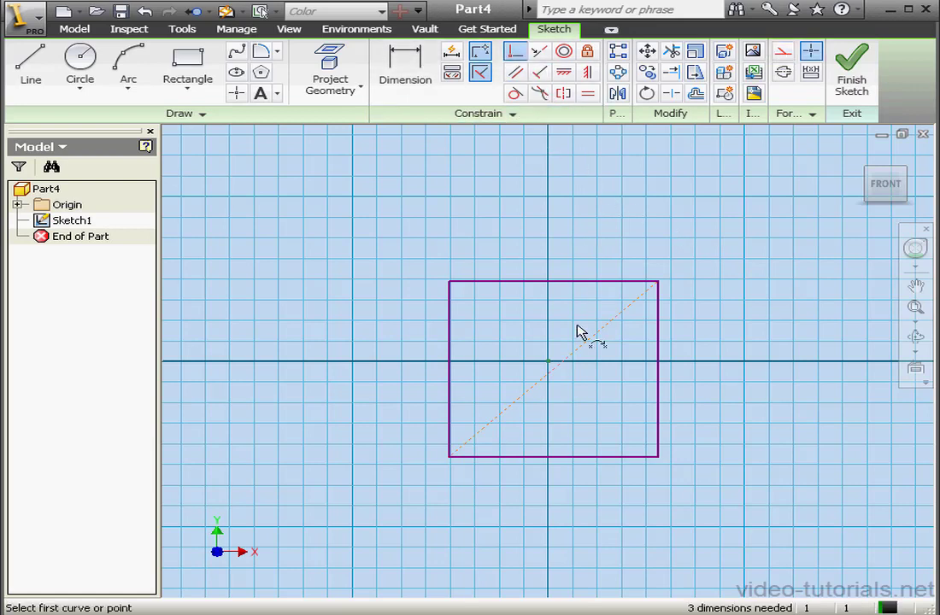
{"action": "left_click", "coordinate": [547, 362]}
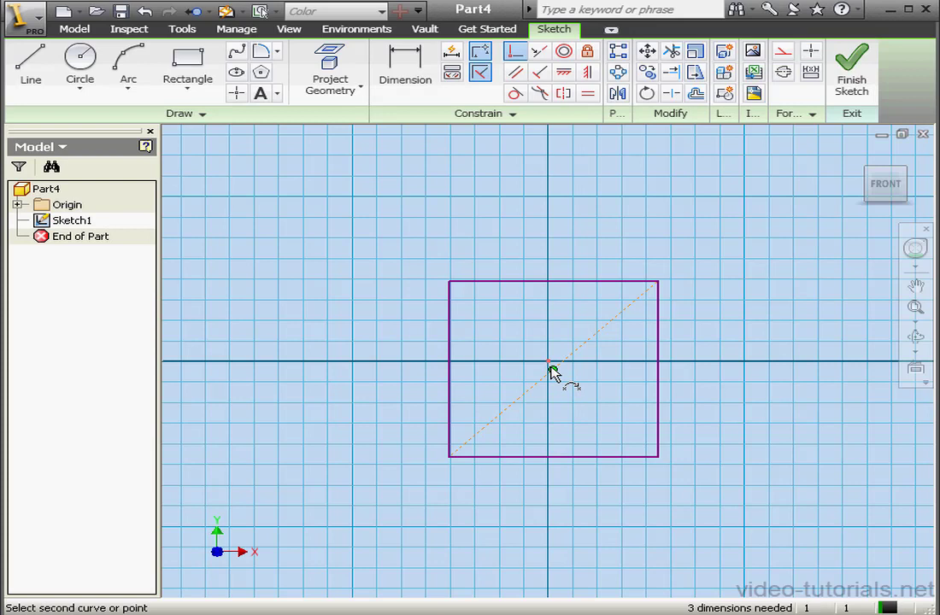
{"action": "left_click", "coordinate": [551, 369]}
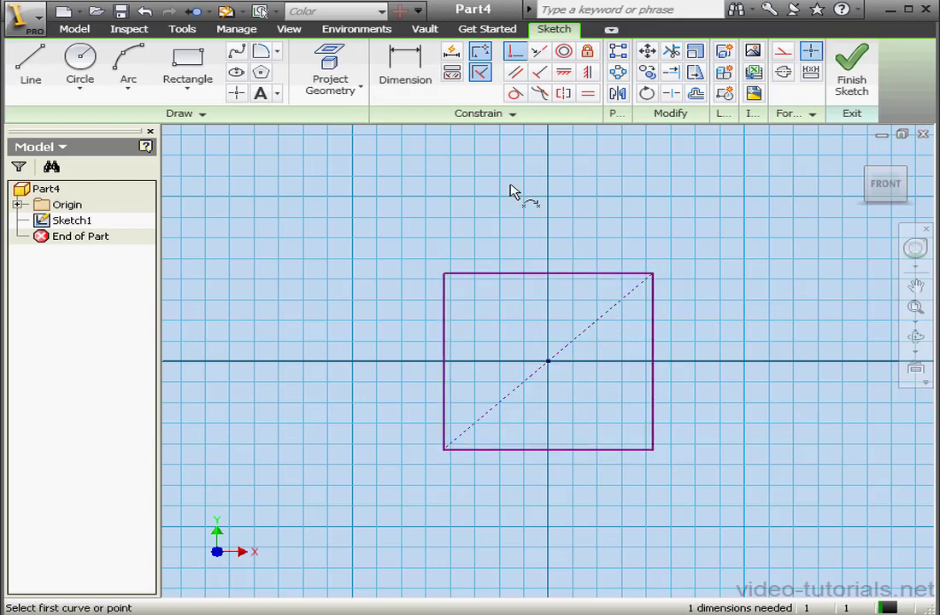
- Dimension the square's right edge at 1 in
{"action": "left_click", "coordinate": [428, 74]}
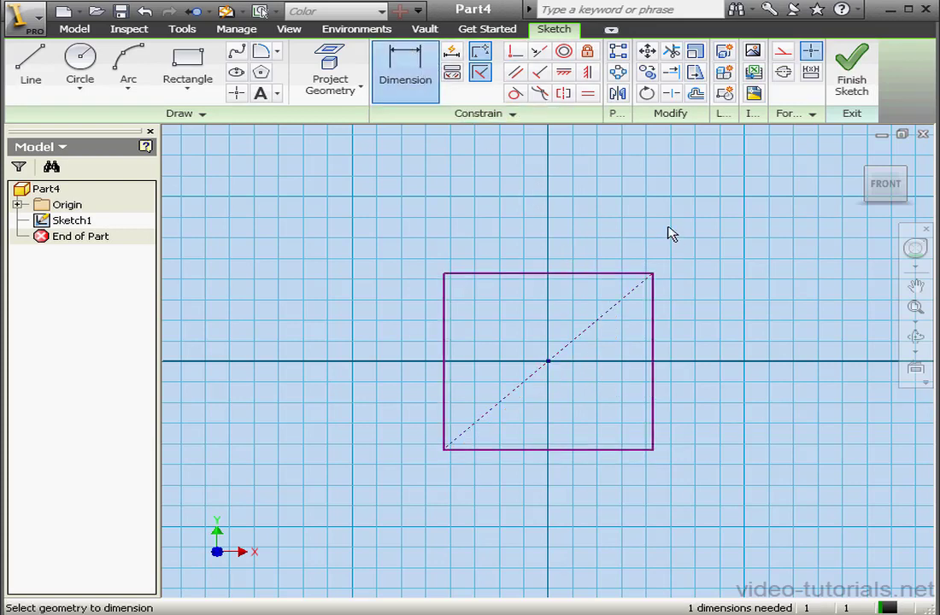
{"action": "left_click", "coordinate": [654, 315]}
{"action": "left_click", "coordinate": [726, 289]}
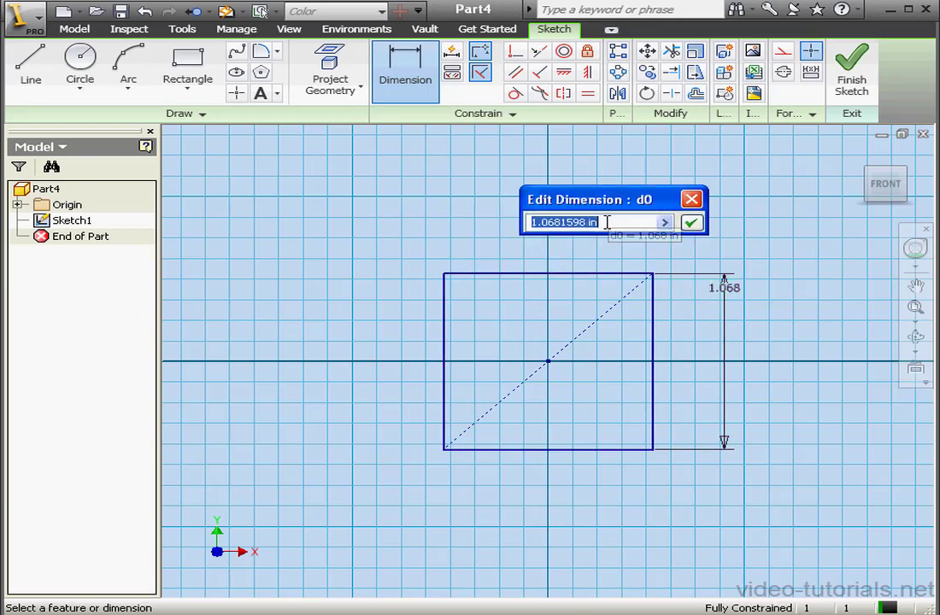
{"action": "type", "text": "1"}
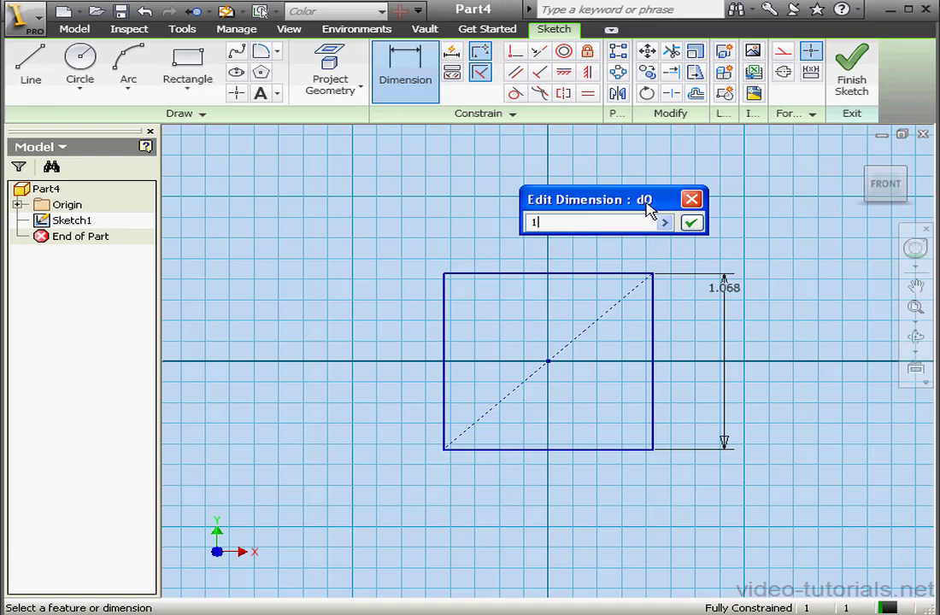
{"action": "left_click", "coordinate": [692, 222]}
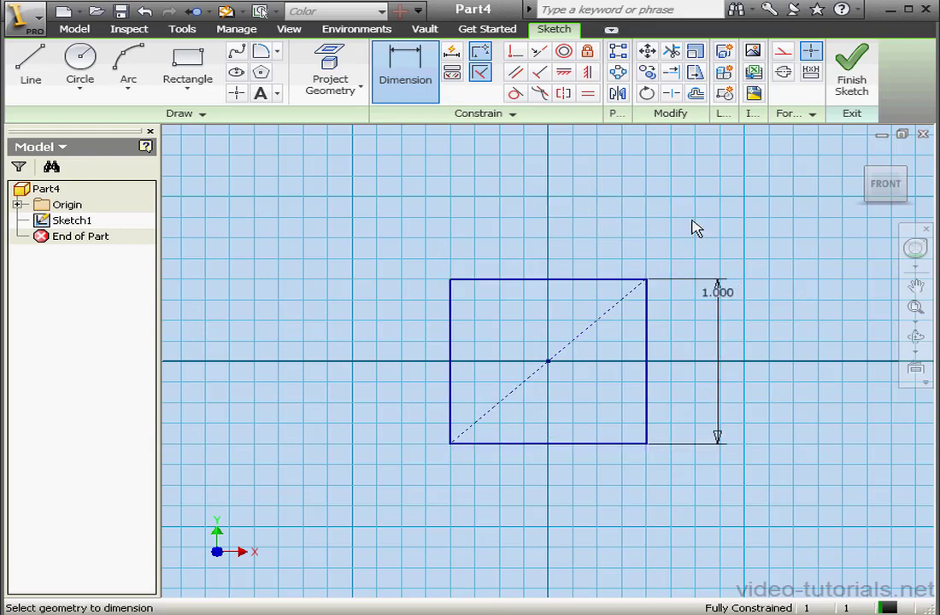
- Close Sketch1, return to the home view, and make the XY Plane visible
{"action": "left_click", "coordinate": [851, 72]}
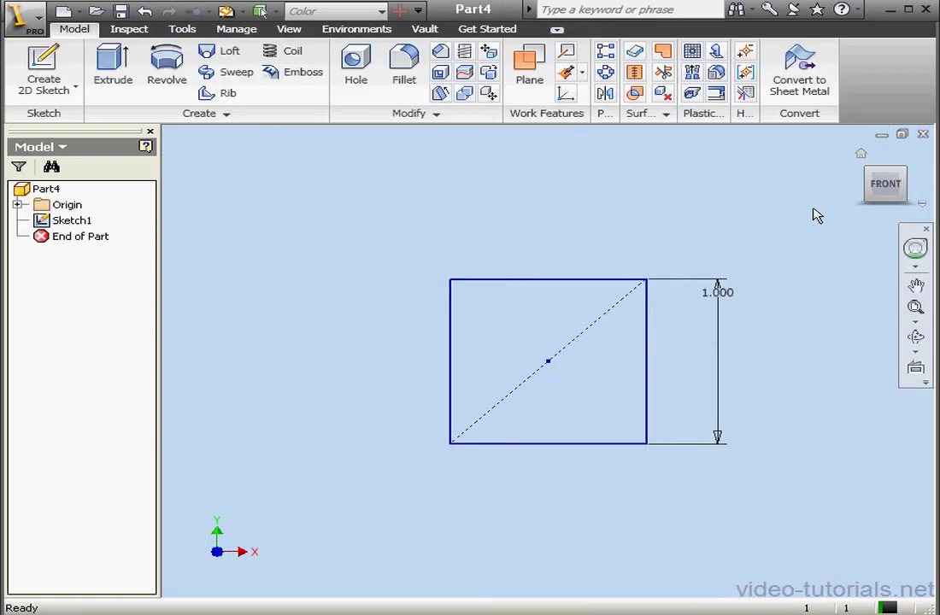
{"action": "left_click", "coordinate": [860, 153]}
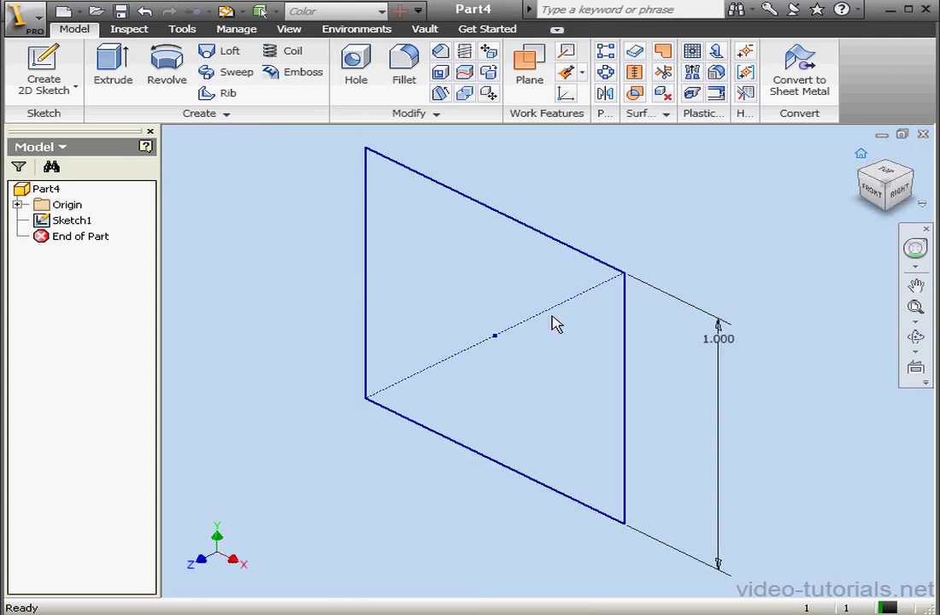
{"action": "middle_click_drag", "start_coordinate": [557, 323], "coordinate": [738, 244]}
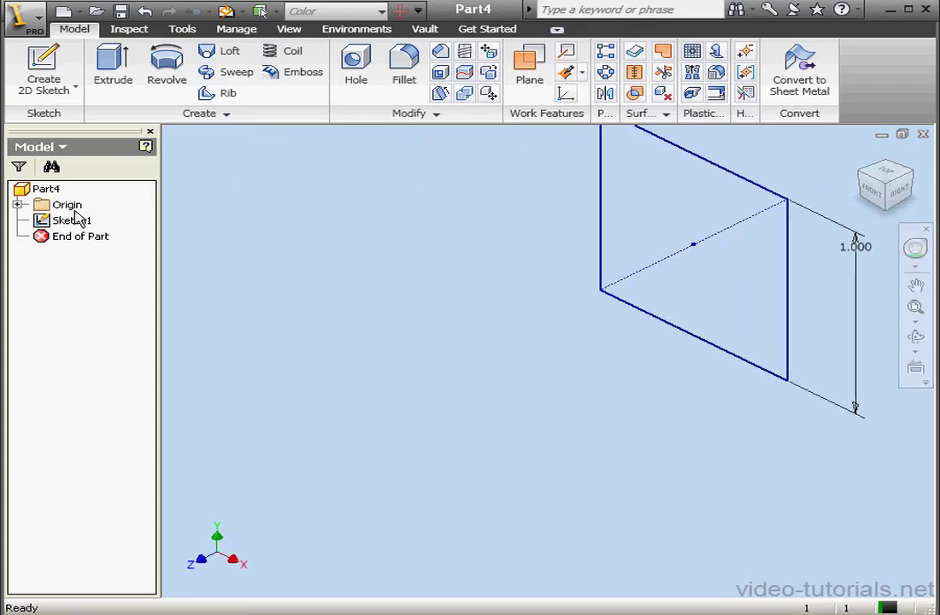
{"action": "left_click", "coordinate": [17, 205]}
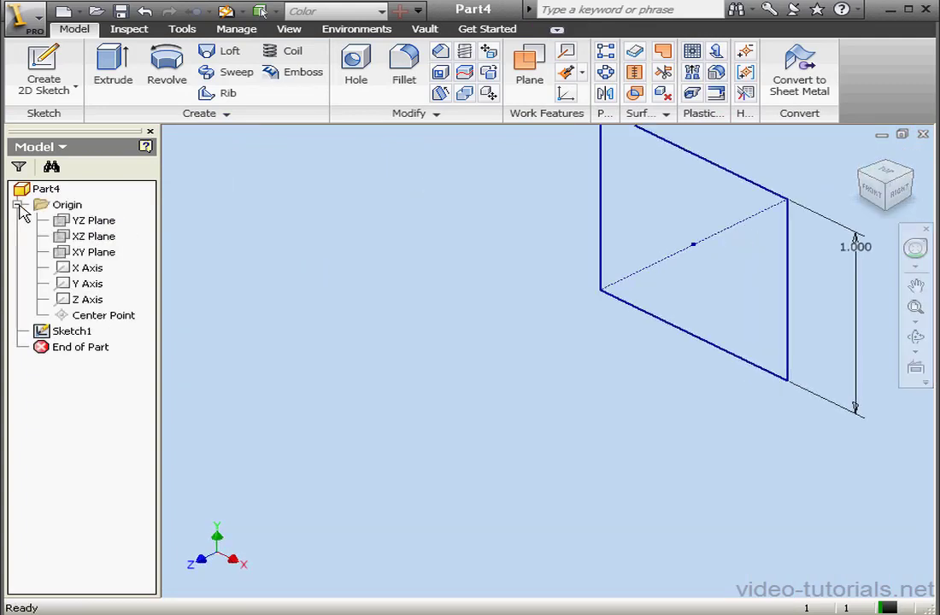
{"action": "right_click", "coordinate": [90, 254]}
{"action": "left_click", "coordinate": [167, 384]}
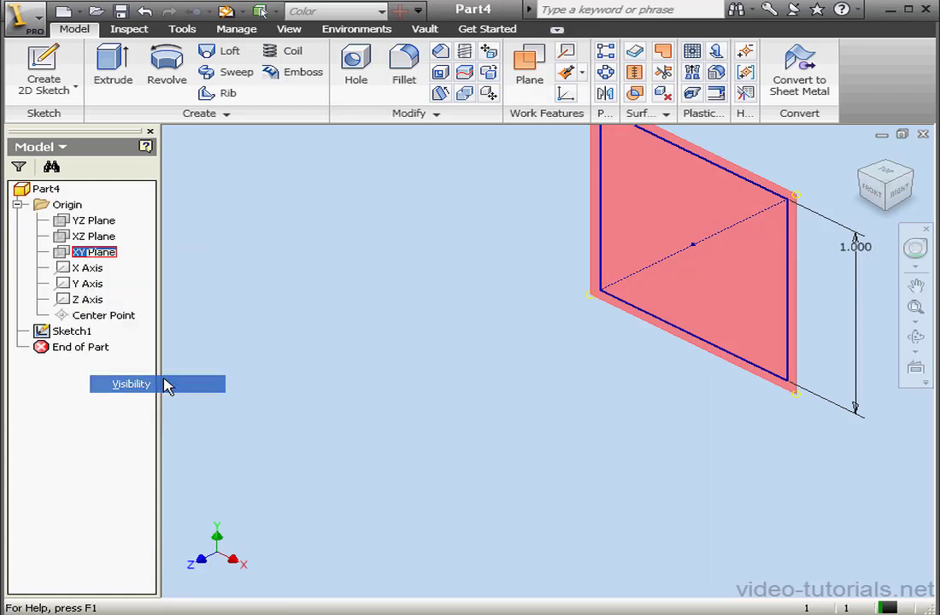
- Drag a new offset work plane off the XY Plane
{"action": "left_click", "coordinate": [46, 81]}
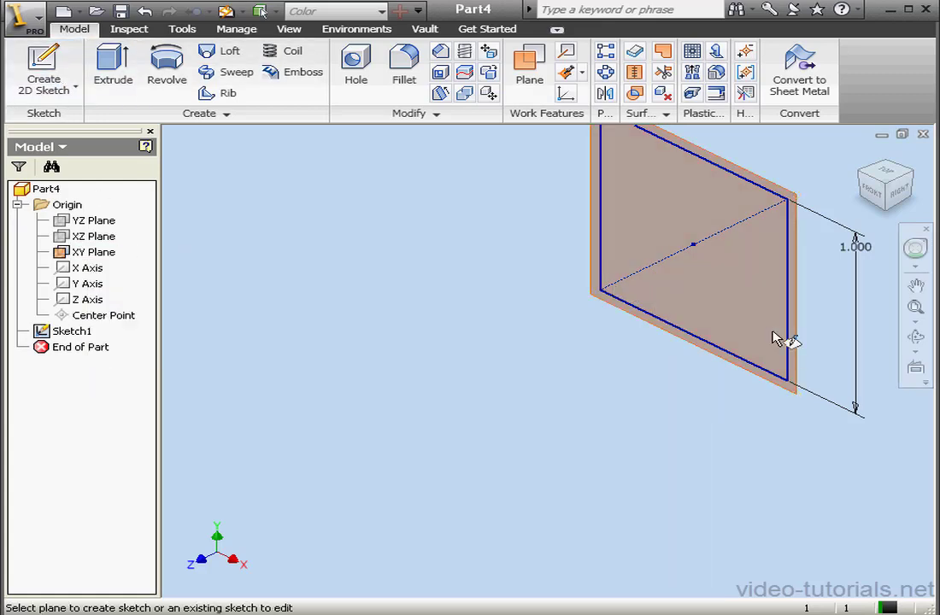
{"action": "left_click_drag", "start_coordinate": [801, 340], "coordinate": [562, 398]}
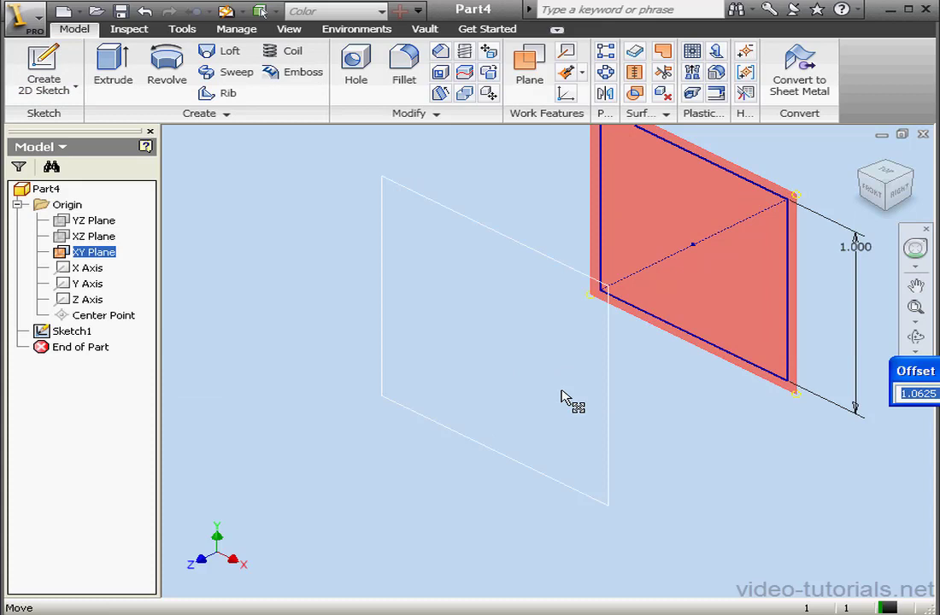
{"action": "left_click_drag", "start_coordinate": [930, 381], "coordinate": [674, 395]}
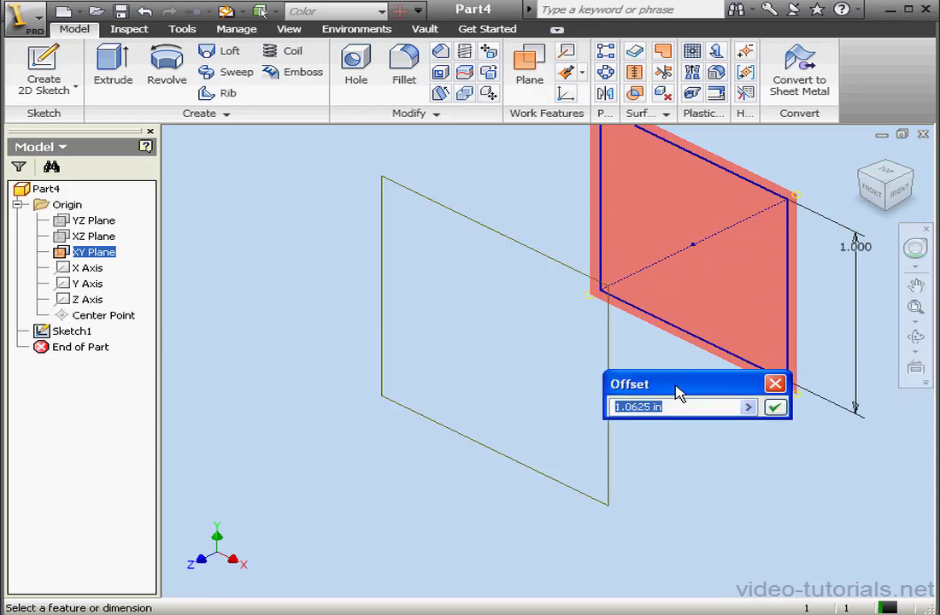
- Set the work plane offset to 2 in and view the new sketch from the front
{"action": "type", "text": "2"}
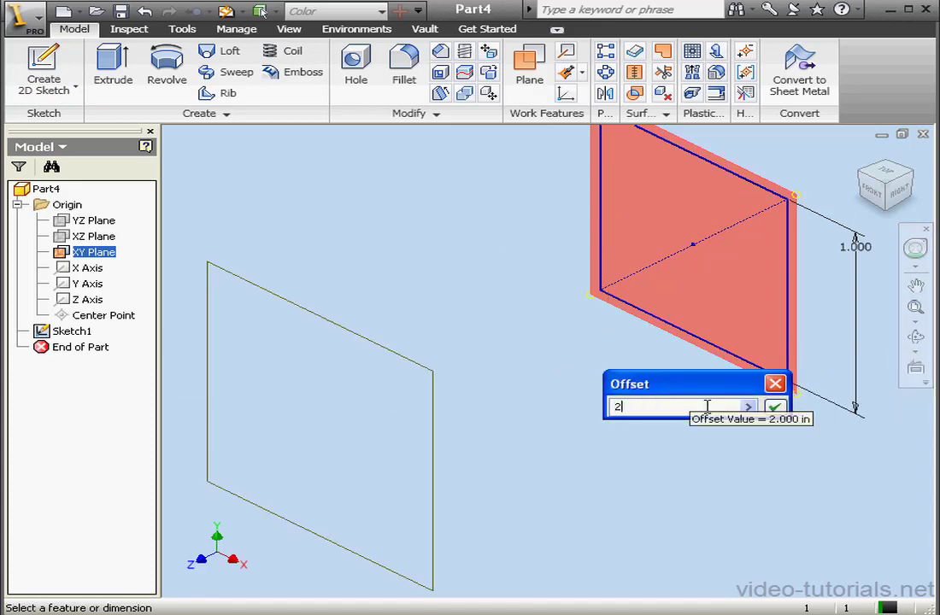
{"action": "left_click", "coordinate": [774, 408]}
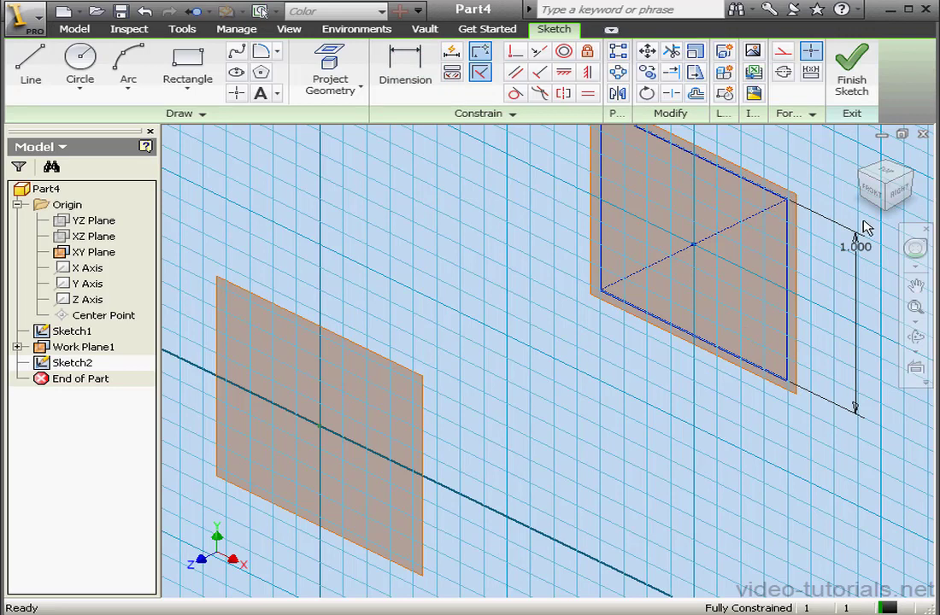
{"action": "left_click", "coordinate": [871, 195]}
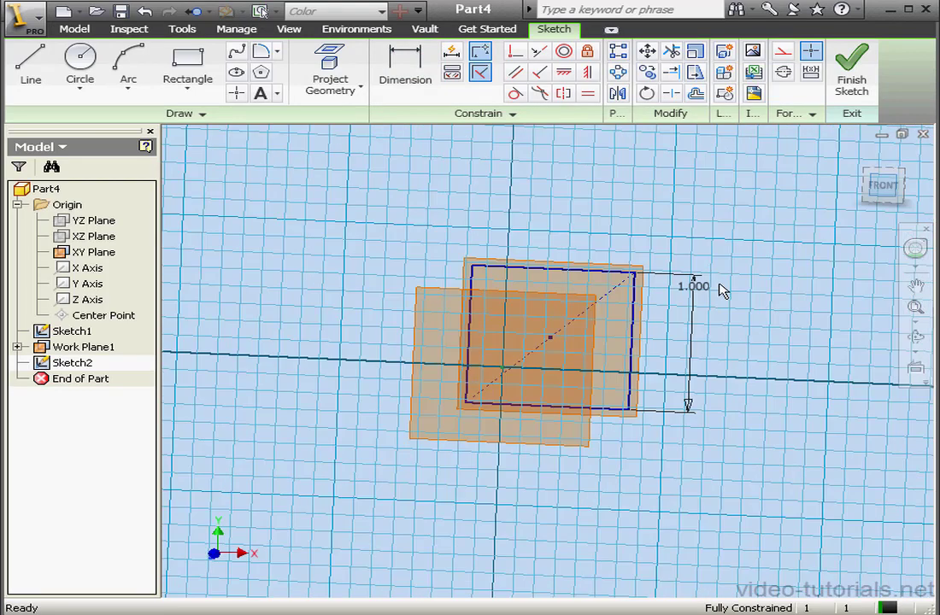
- Draw a second, smaller rectangle on the offset plane
{"action": "left_click", "coordinate": [205, 69]}
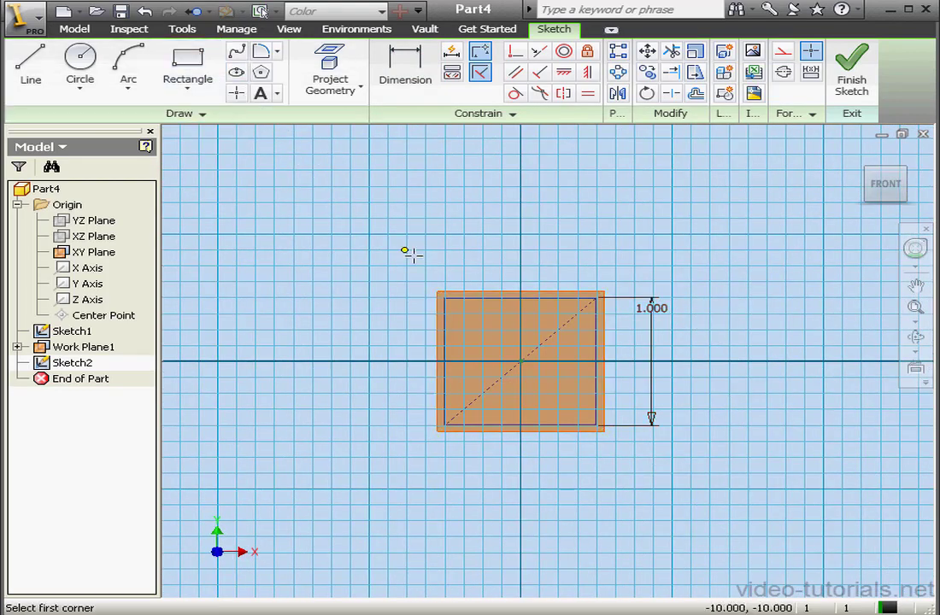
{"action": "left_click", "coordinate": [425, 250]}
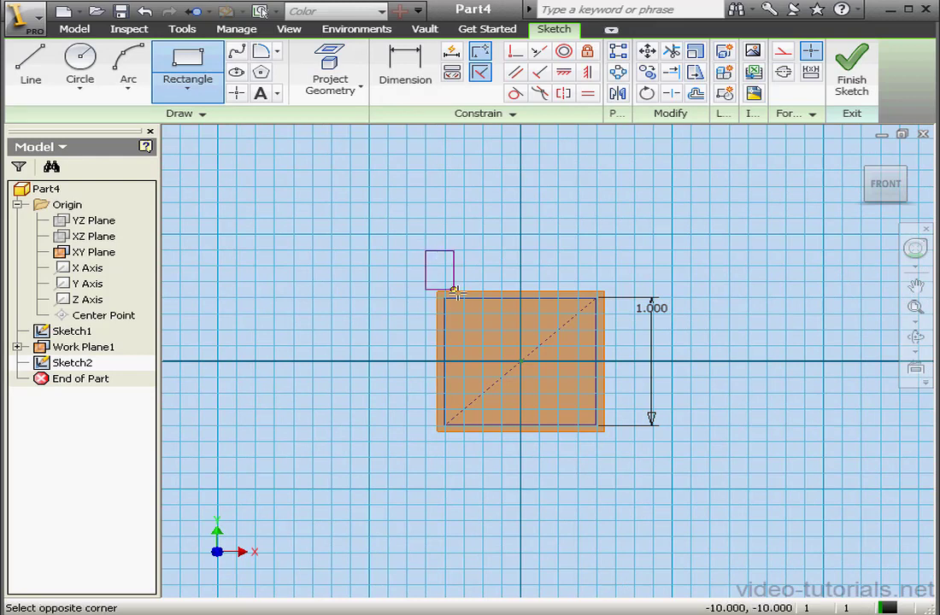
{"action": "left_click", "coordinate": [521, 333]}
{"action": "right_click", "coordinate": [606, 199]}
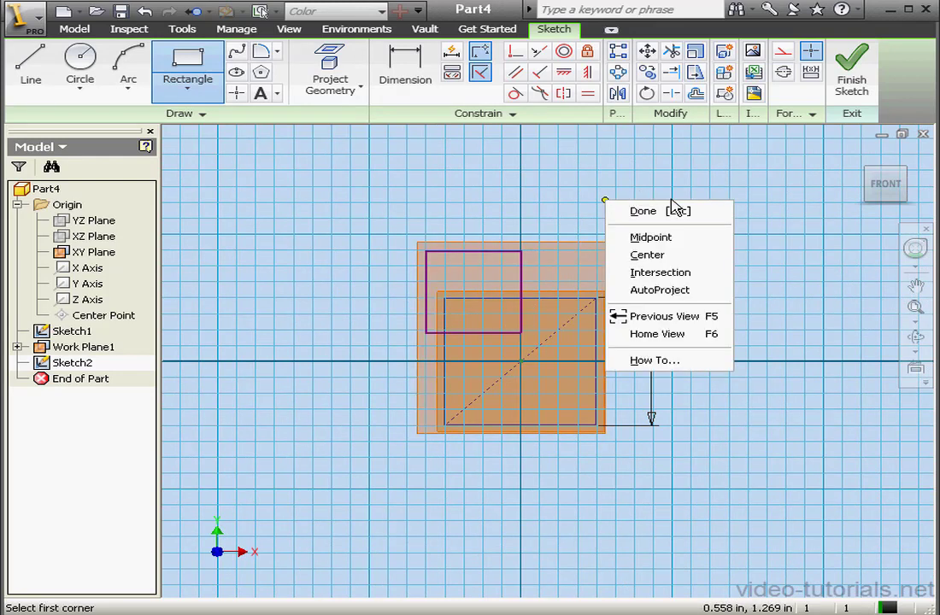
{"action": "left_click", "coordinate": [672, 211]}
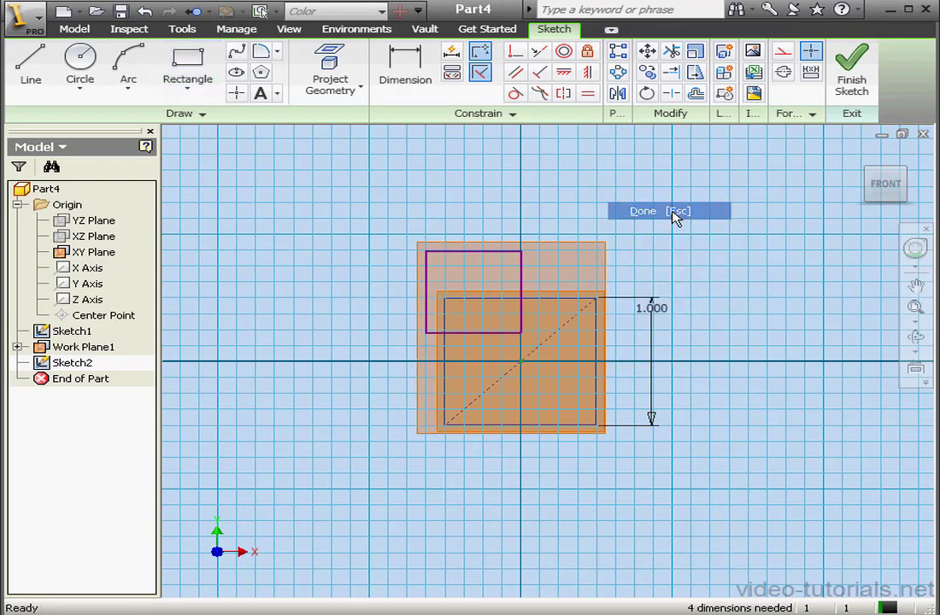
- Add a lower-left to upper-right diagonal and make it construction geometry
{"action": "left_click", "coordinate": [30, 67]}
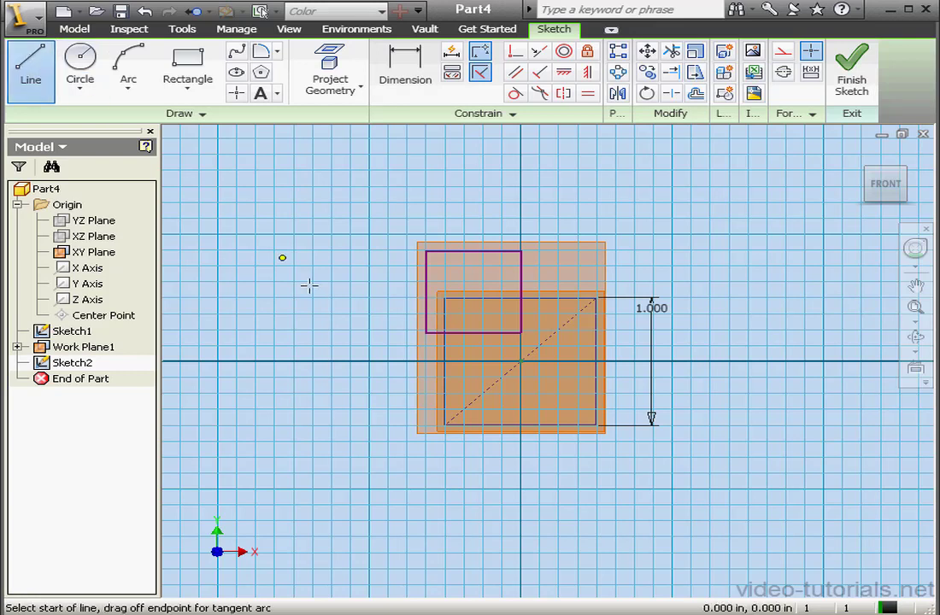
{"action": "left_click", "coordinate": [426, 333]}
{"action": "double_click", "coordinate": [521, 251]}
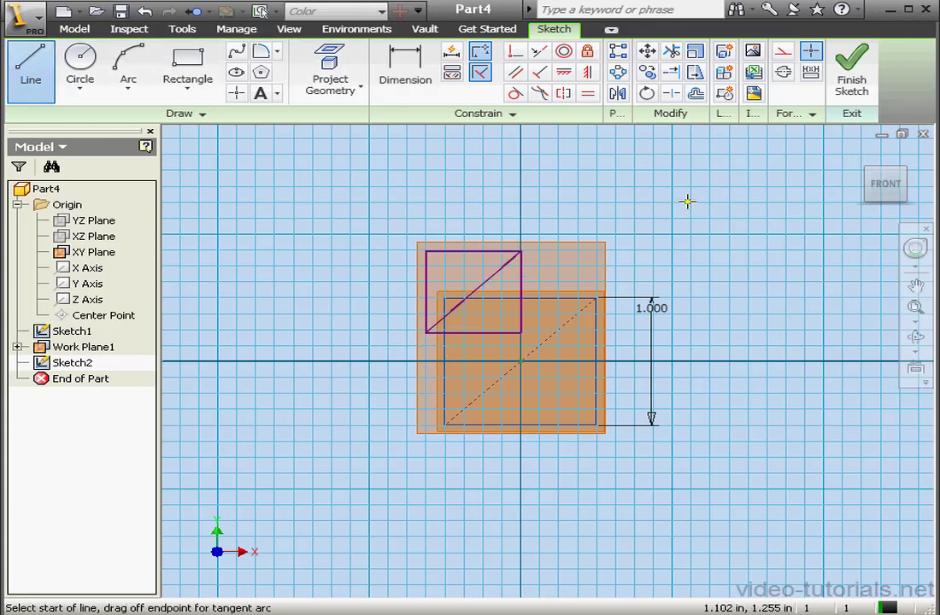
{"action": "right_click", "coordinate": [695, 195]}
{"action": "left_click", "coordinate": [741, 205]}
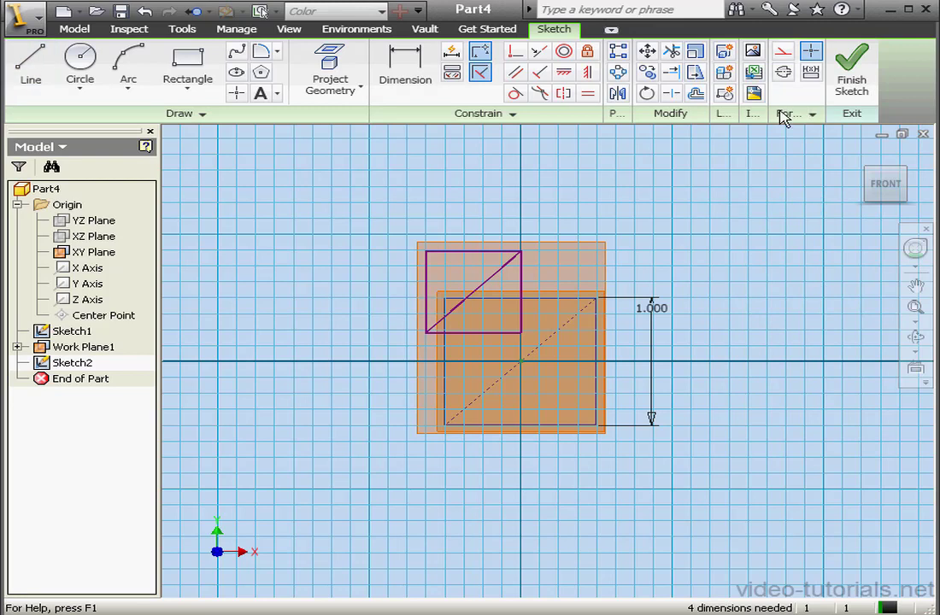
{"action": "left_click", "coordinate": [504, 270]}
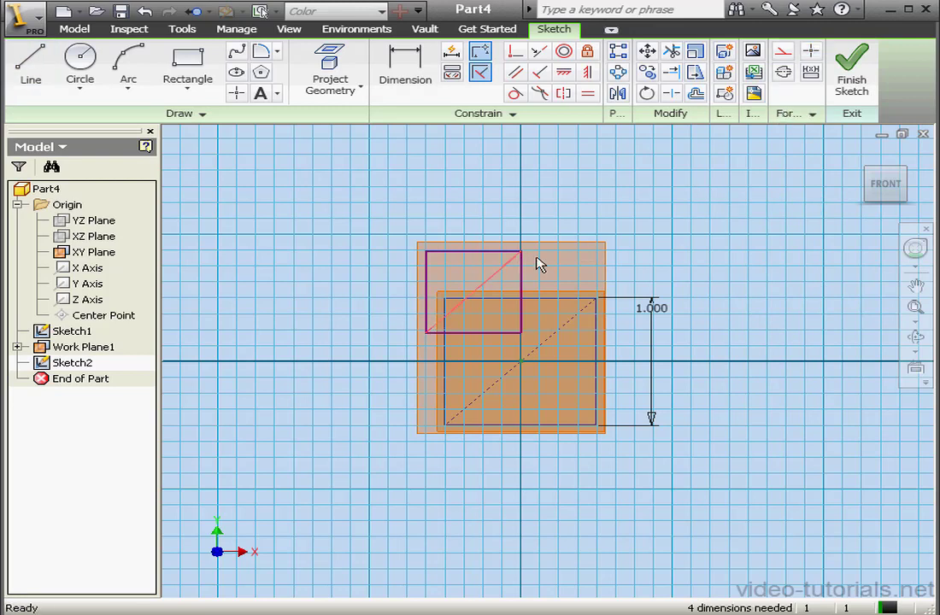
{"action": "left_click", "coordinate": [783, 50]}
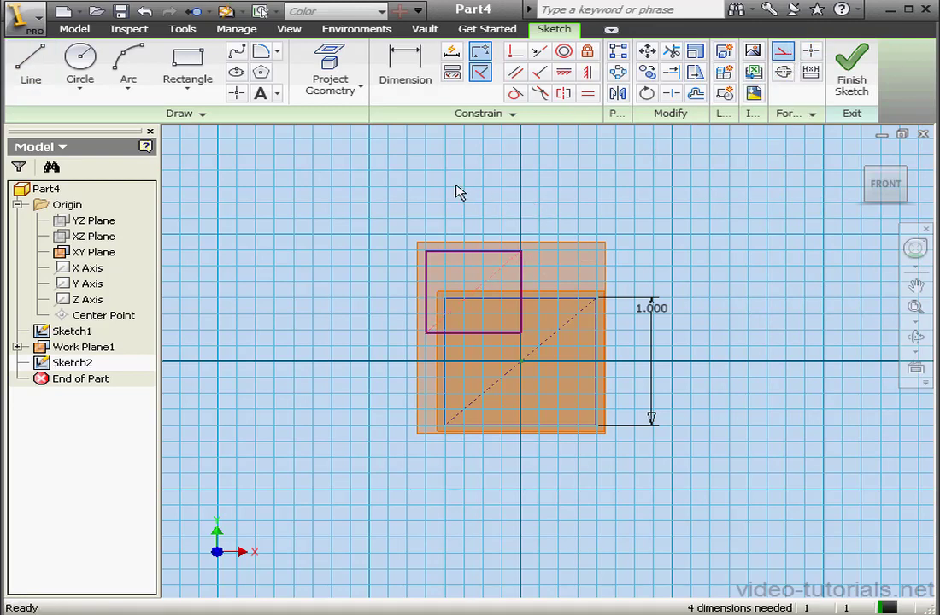
- Make the small rectangle's top and right edges equal length
{"action": "left_click", "coordinate": [587, 94]}
{"action": "left_click", "coordinate": [502, 251]}
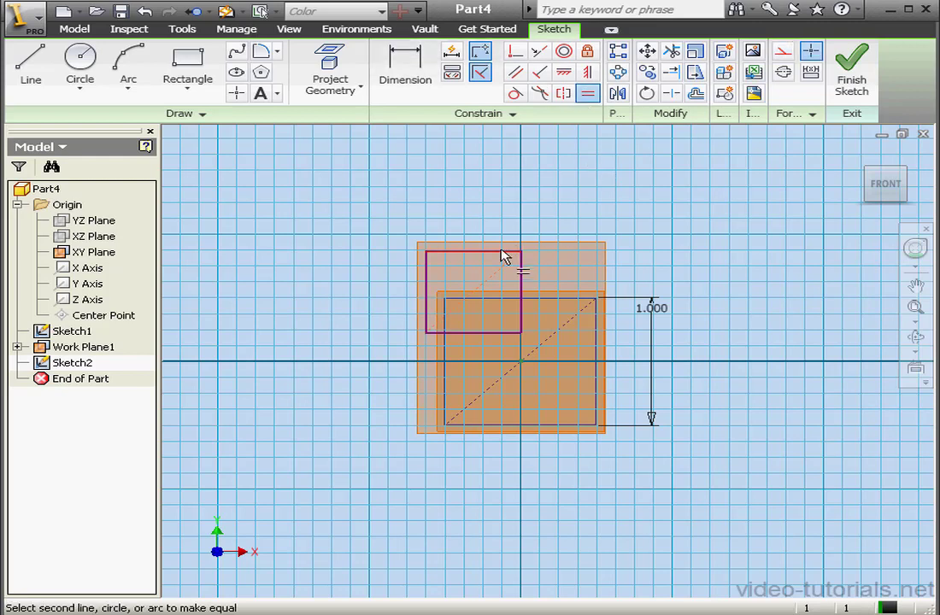
{"action": "left_click", "coordinate": [523, 272]}
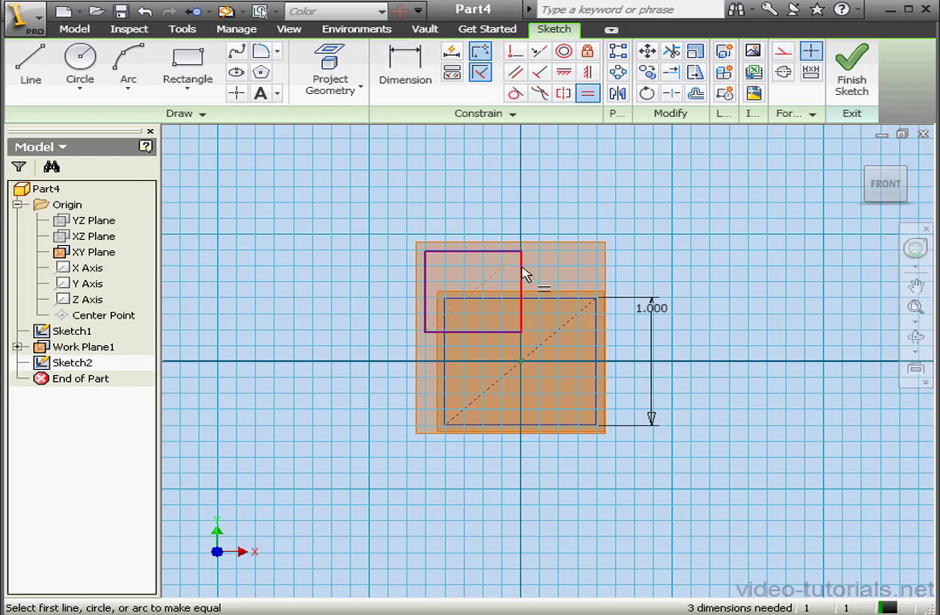
- Dimension the small square's right edge as d0/2 (0.500 in)
{"action": "right_click", "coordinate": [580, 207]}
{"action": "left_click", "coordinate": [644, 218]}
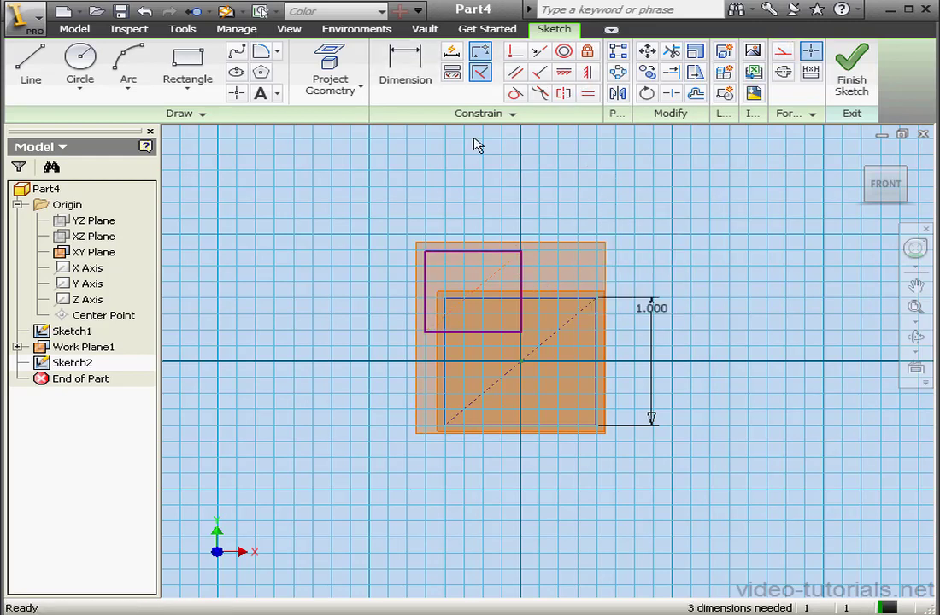
{"action": "left_click", "coordinate": [408, 72]}
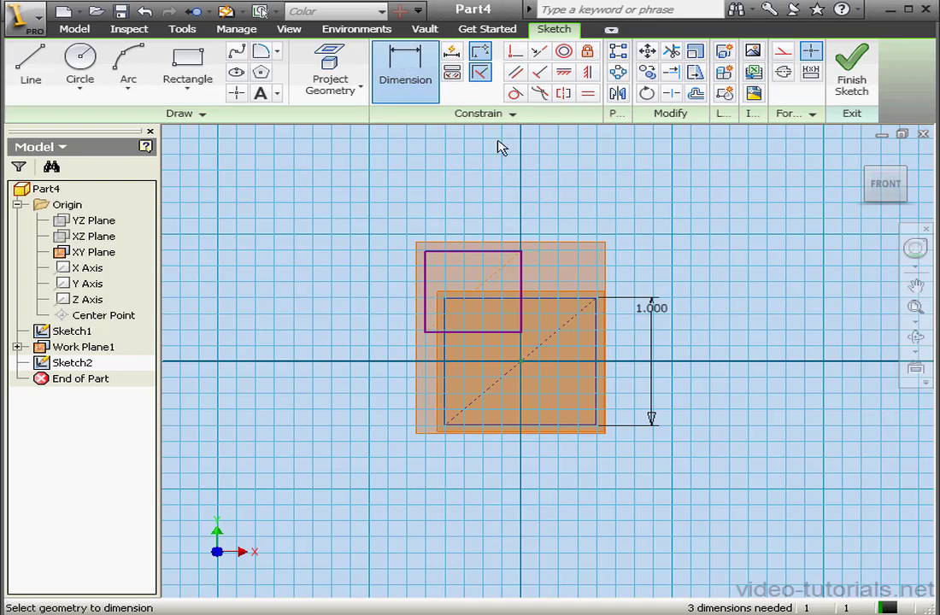
{"action": "left_click", "coordinate": [525, 280]}
{"action": "left_click", "coordinate": [608, 226]}
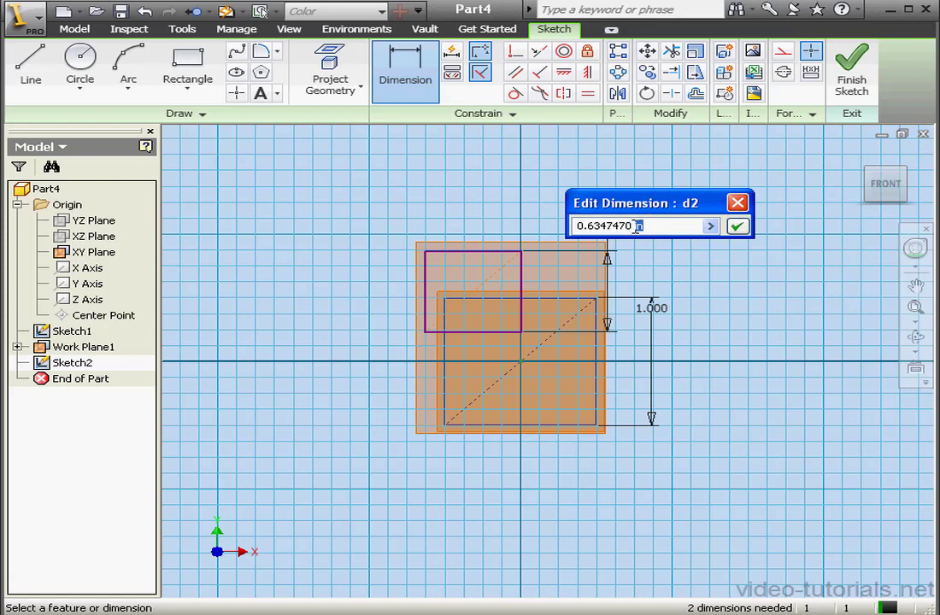
{"action": "type", "text": "d0/2"}
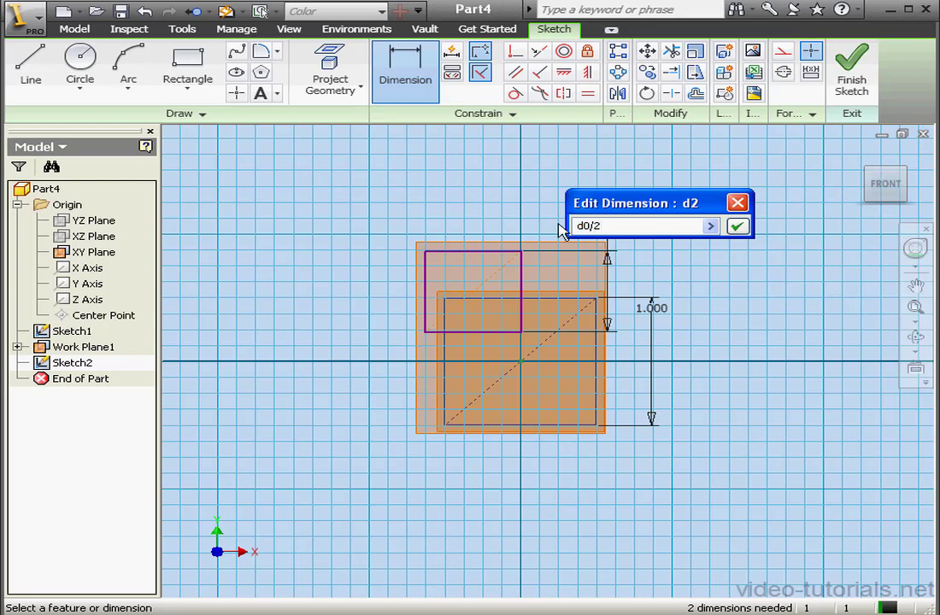
{"action": "left_click", "coordinate": [740, 228]}
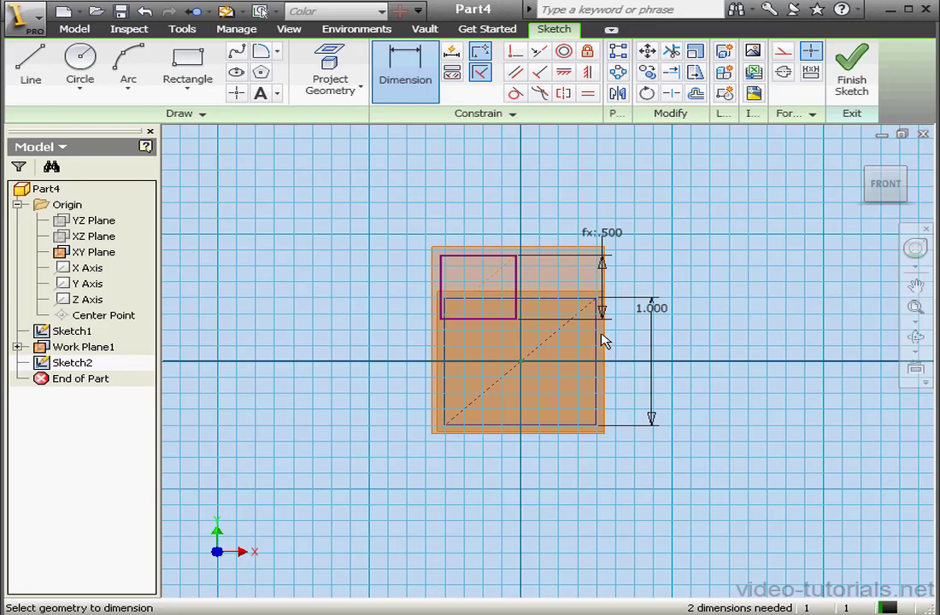
- Make the small square's diagonal midpoint coincident with the large square's centre
{"action": "left_click", "coordinate": [514, 52]}
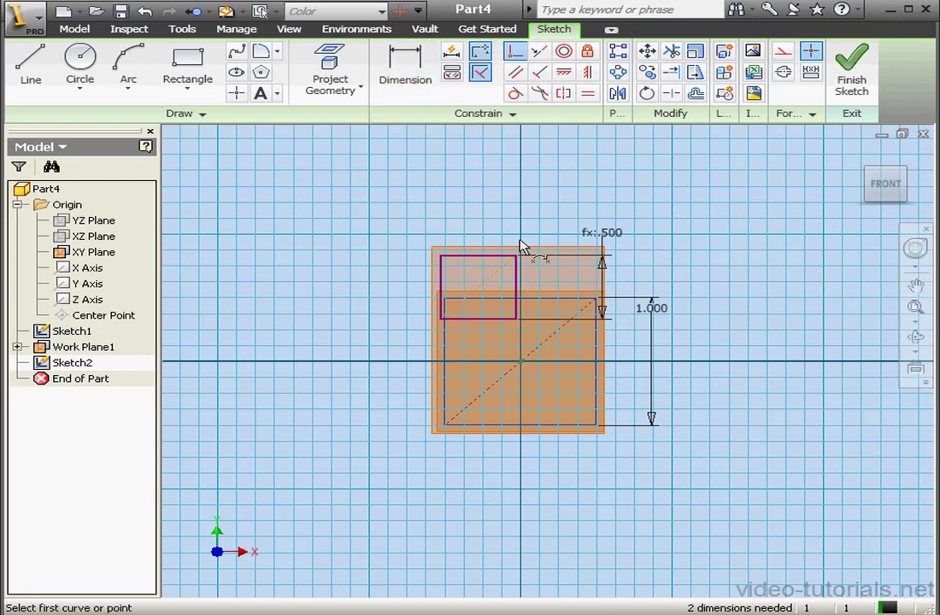
{"action": "left_click", "coordinate": [478, 288]}
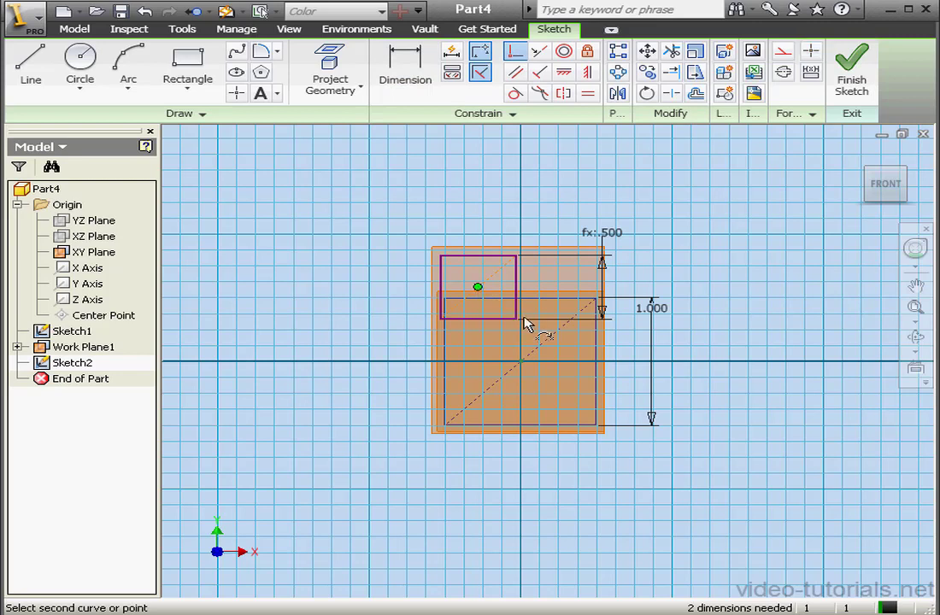
{"action": "left_click", "coordinate": [521, 364]}
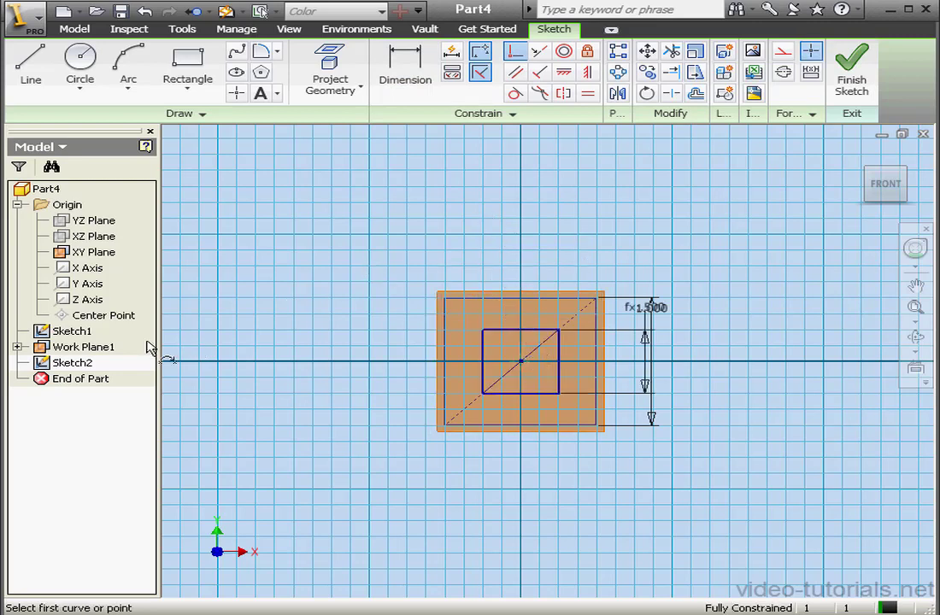
- Hide Work Plane1 and the XY Plane, leaving the 1.000 and 0.500 squares visible in 3-D
{"action": "right_click", "coordinate": [92, 348]}
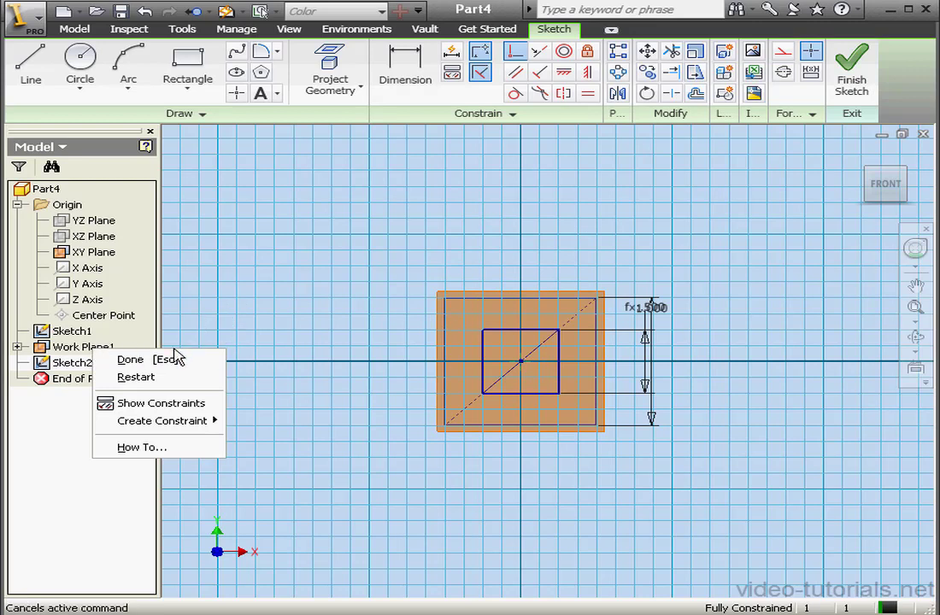
{"action": "left_click", "coordinate": [167, 359]}
{"action": "left_click", "coordinate": [81, 347]}
{"action": "right_click", "coordinate": [73, 347]}
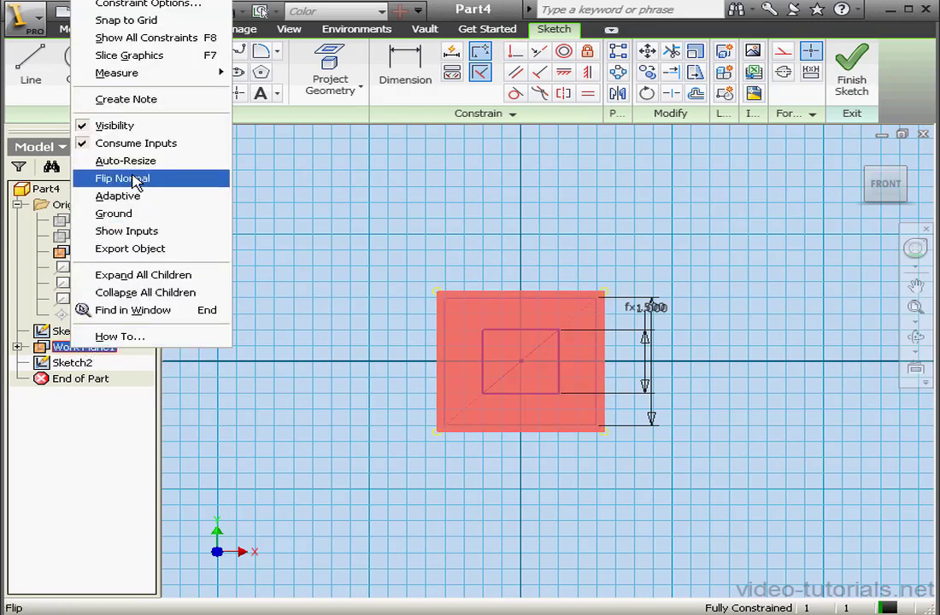
{"action": "left_click", "coordinate": [119, 126]}
{"action": "left_click", "coordinate": [94, 252]}
{"action": "right_click", "coordinate": [137, 254]}
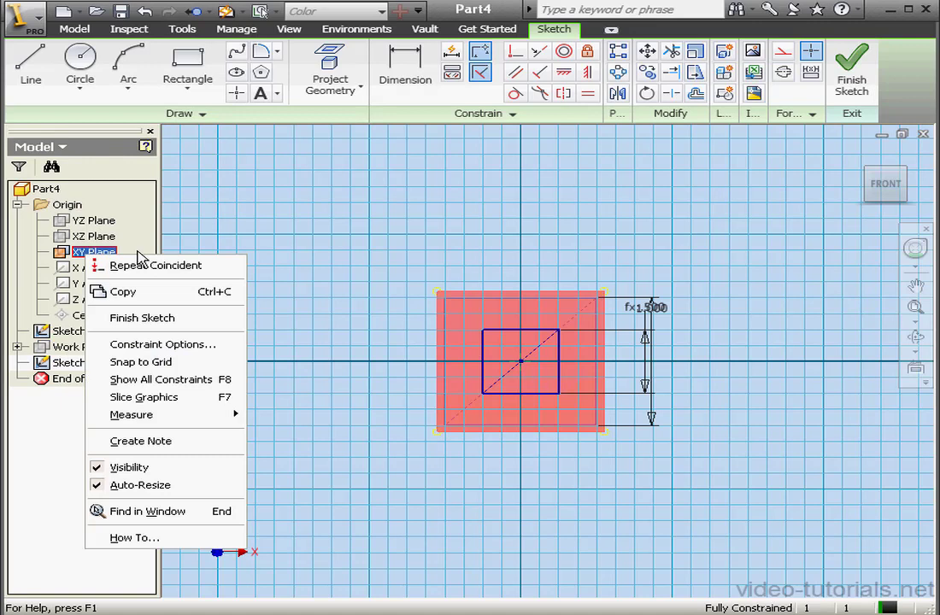
{"action": "left_click", "coordinate": [178, 466]}
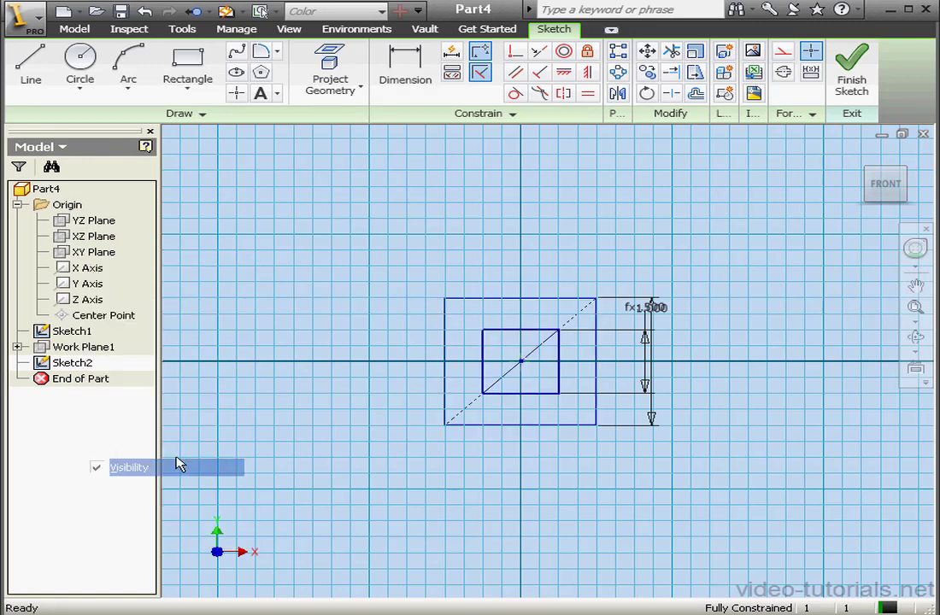
{"action": "left_click", "coordinate": [914, 336]}
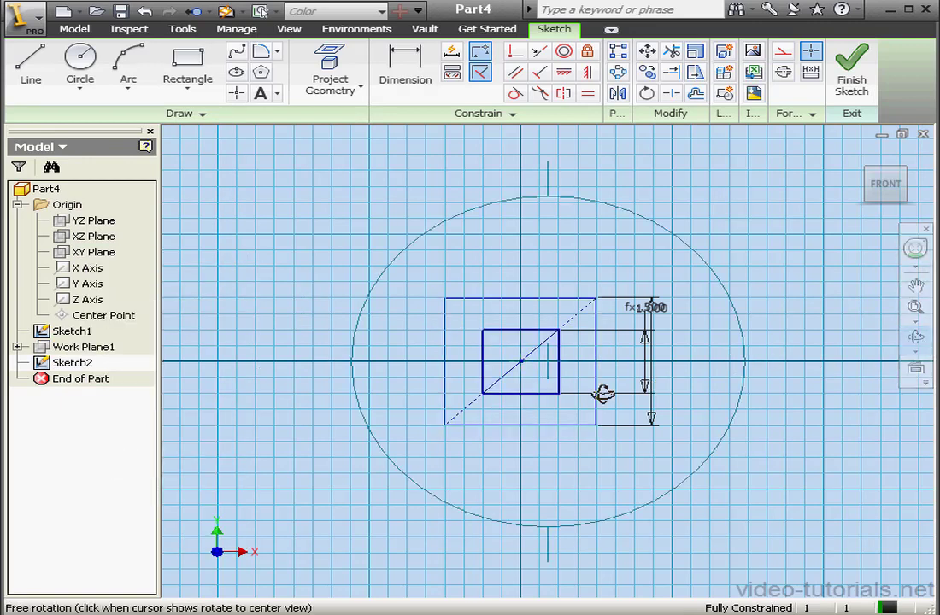
{"action": "mouse_move", "coordinate": [513, 342]}
{"action": "left_mouse_down"}
{"action": "mouse_move", "coordinate": [571, 340]}
{"action": "mouse_move", "coordinate": [529, 315]}
{"action": "mouse_move", "coordinate": [534, 329]}
{"action": "left_mouse_up"}
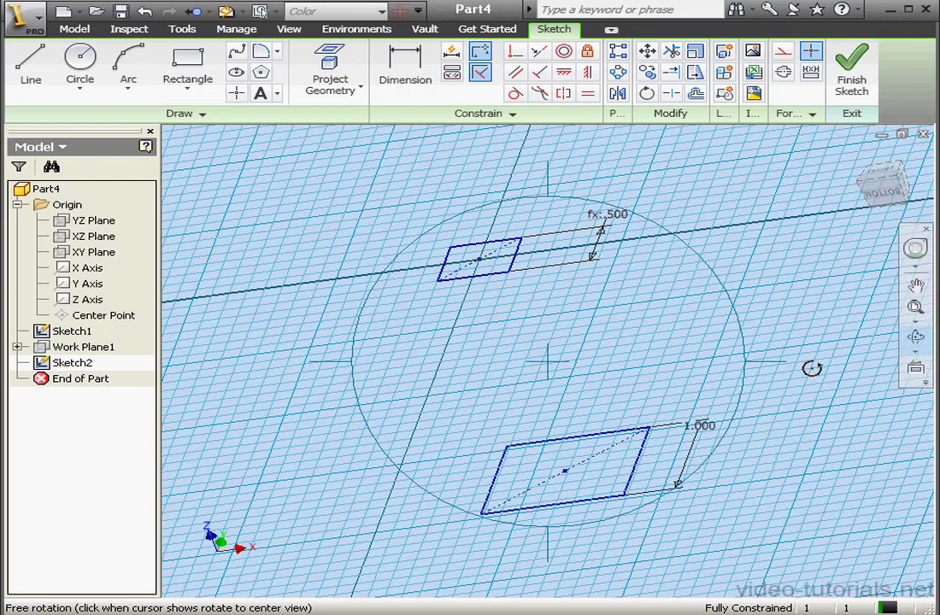
{"action": "key", "text": "Escape"}
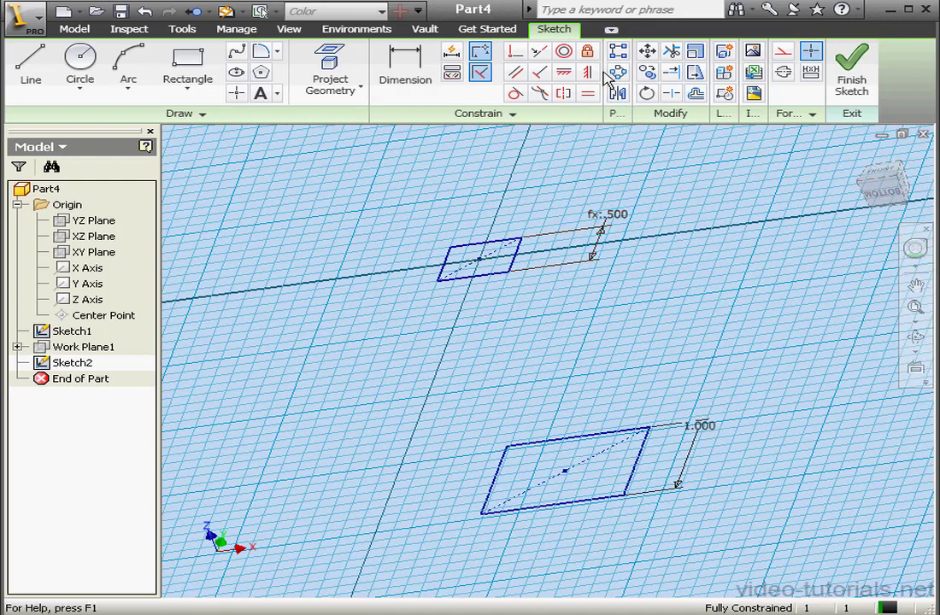
- Close Sketch2 and create Work Plane2 through the upper and lower squares' diagonals
{"action": "left_click", "coordinate": [849, 77]}
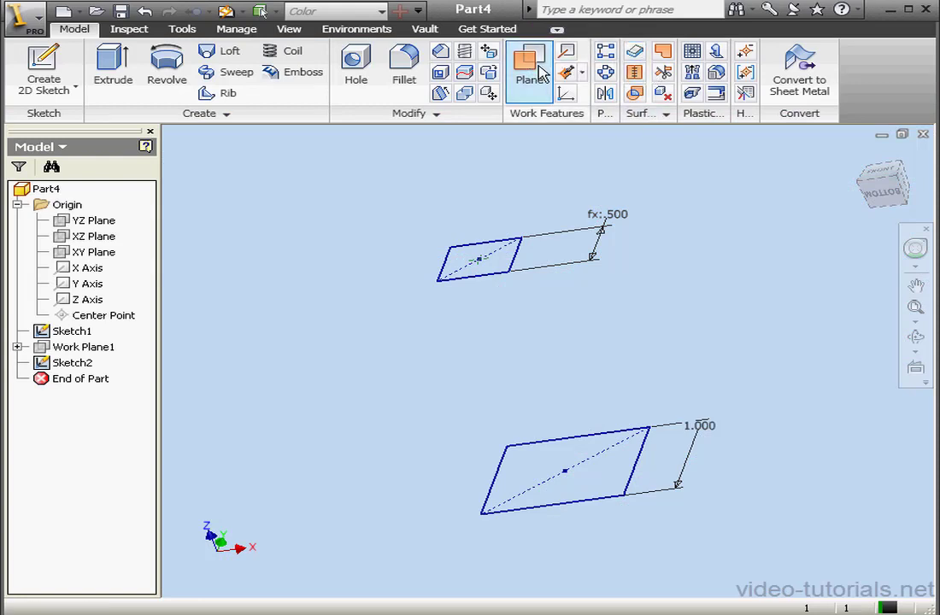
{"action": "left_click", "coordinate": [538, 73]}
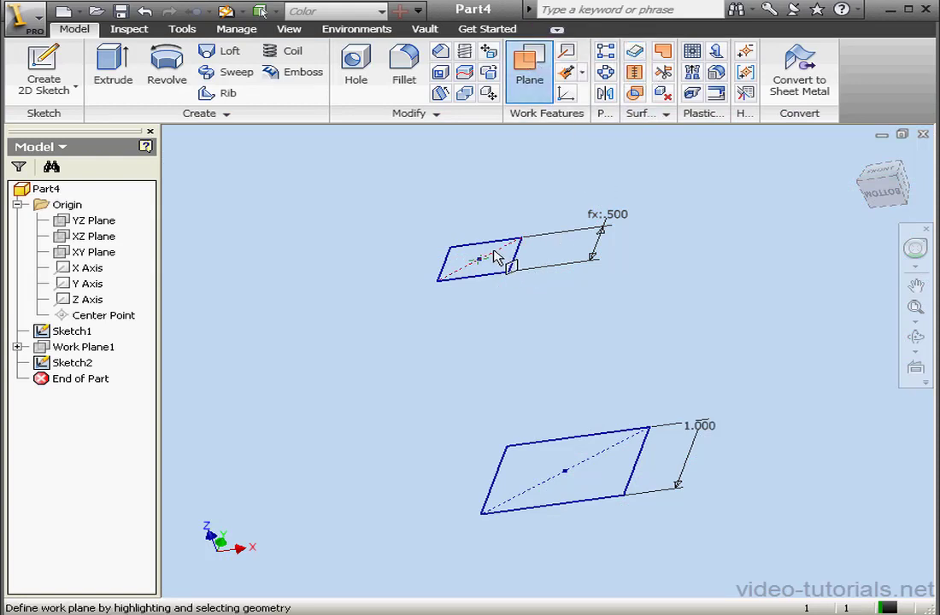
{"action": "left_click", "coordinate": [494, 253]}
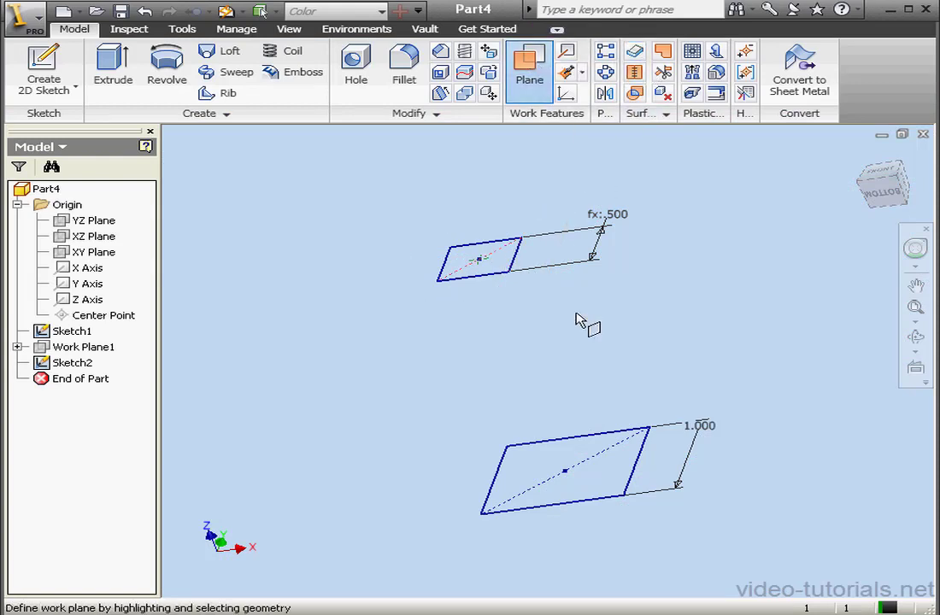
{"action": "left_click", "coordinate": [596, 458]}
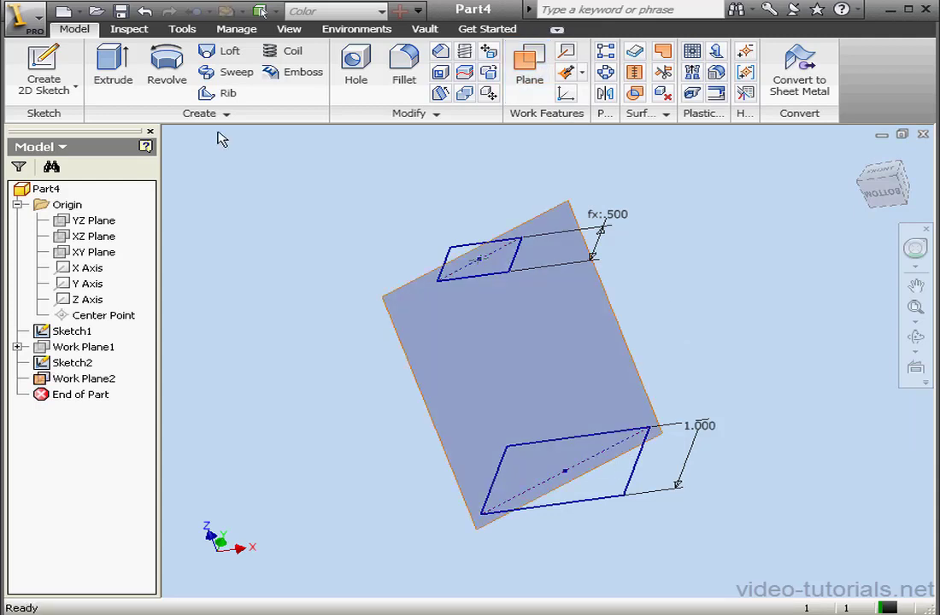
{"action": "left_click", "coordinate": [43, 64]}
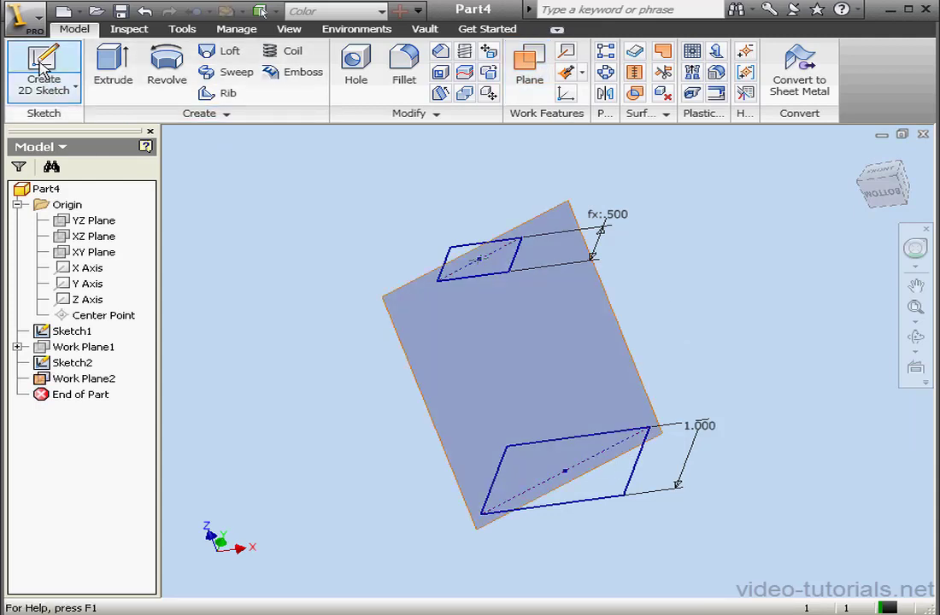
- Place Sketch3 on Work Plane2 and begin projecting the squares' geometry
{"action": "left_click", "coordinate": [621, 329]}
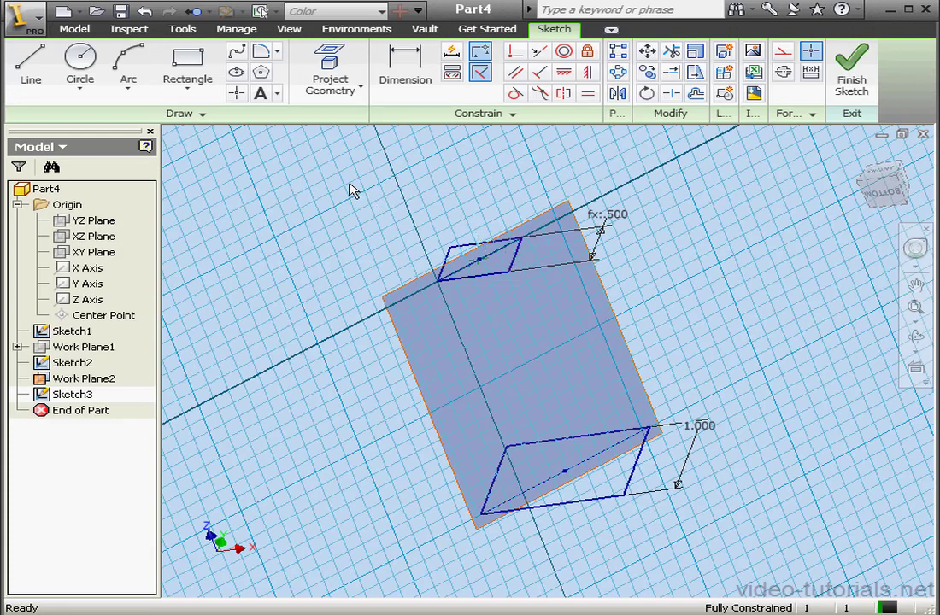
{"action": "left_click", "coordinate": [332, 76]}
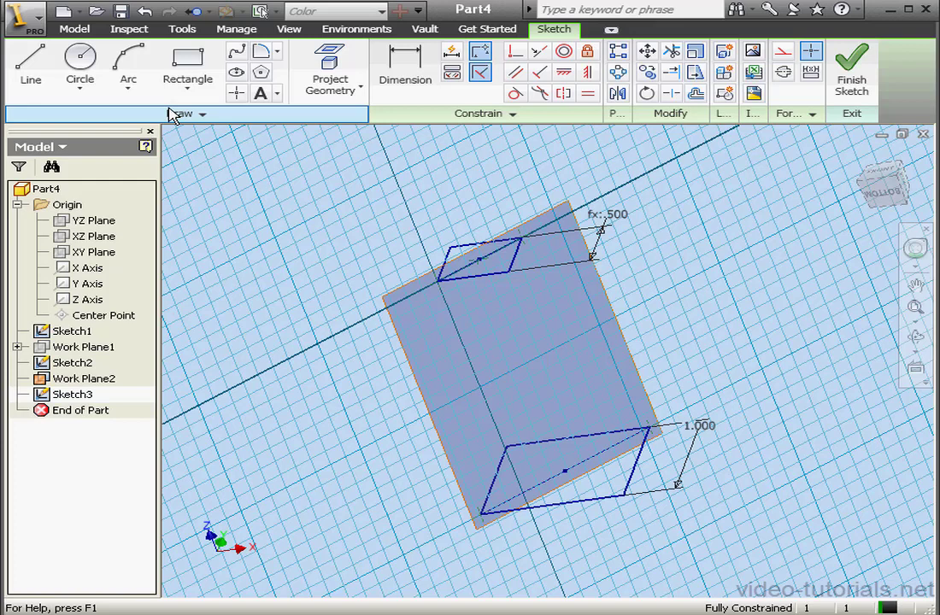
- Draw two three-point arcs from upper to lower square corners, bulging left and right
{"action": "left_click", "coordinate": [127, 67]}
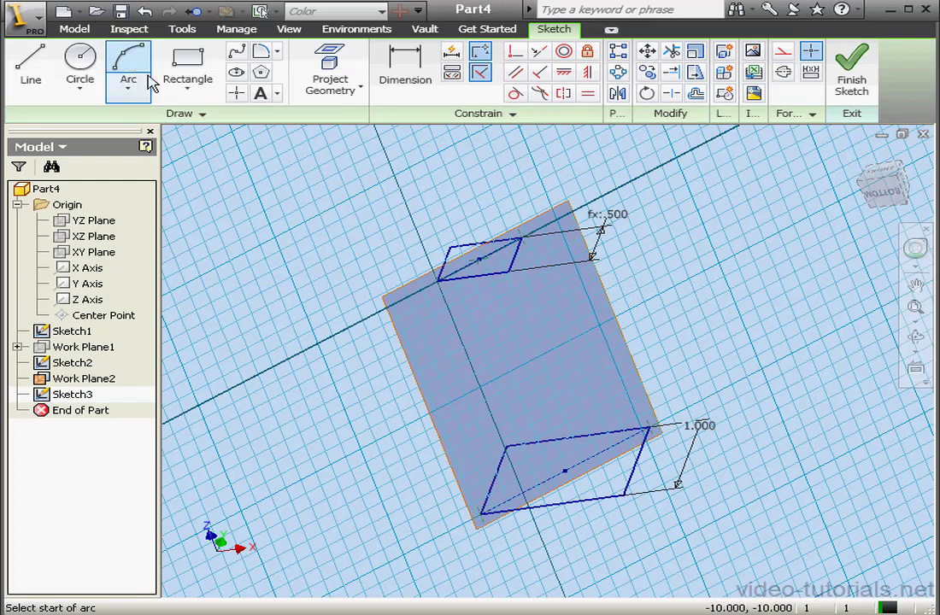
{"action": "left_click", "coordinate": [437, 281]}
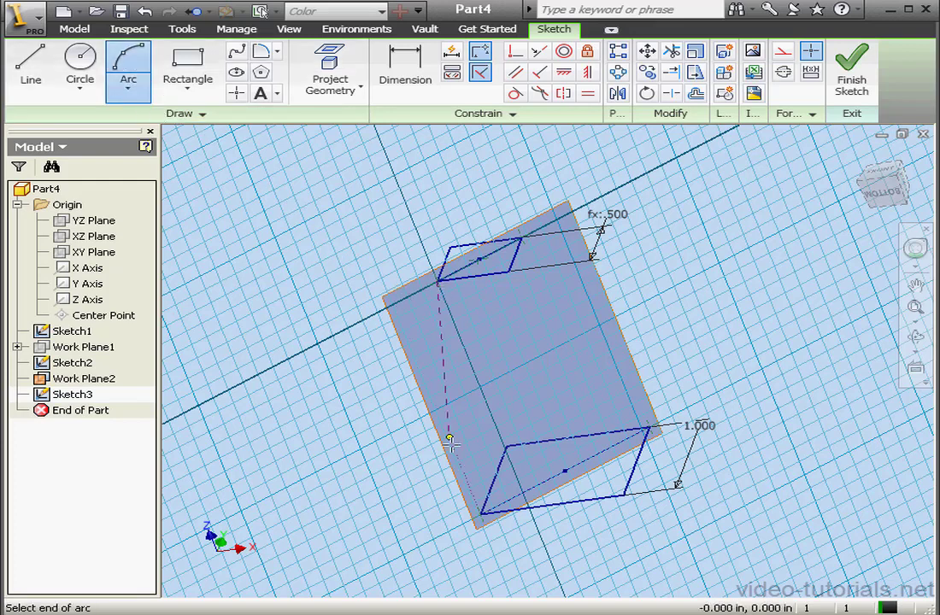
{"action": "left_click", "coordinate": [481, 514]}
{"action": "left_click", "coordinate": [406, 414]}
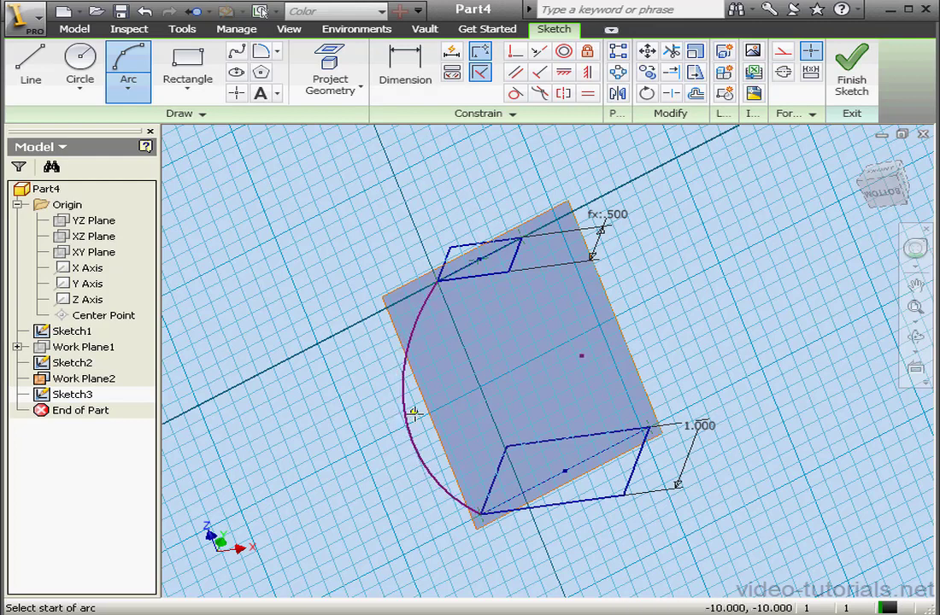
{"action": "left_click", "coordinate": [523, 237]}
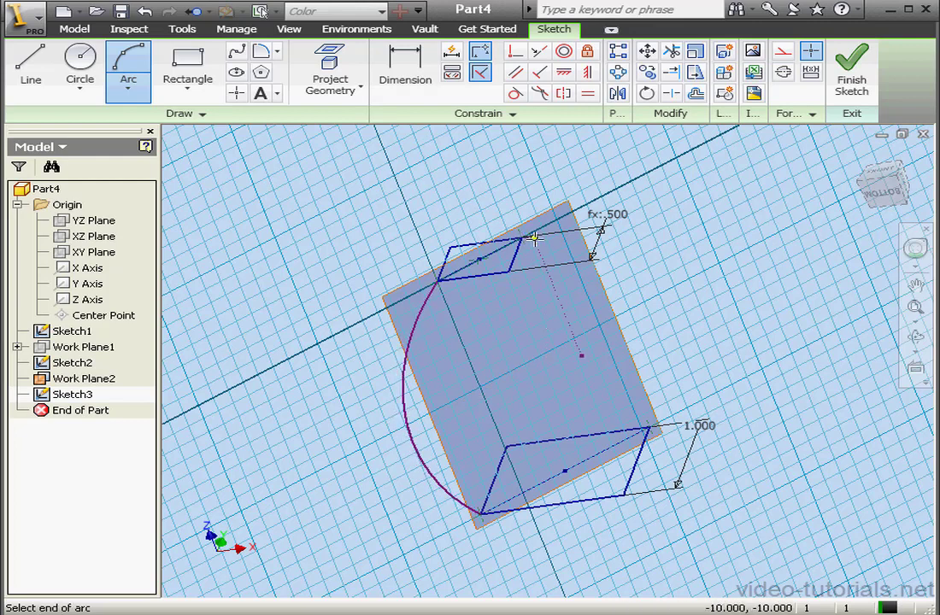
{"action": "left_click", "coordinate": [649, 427]}
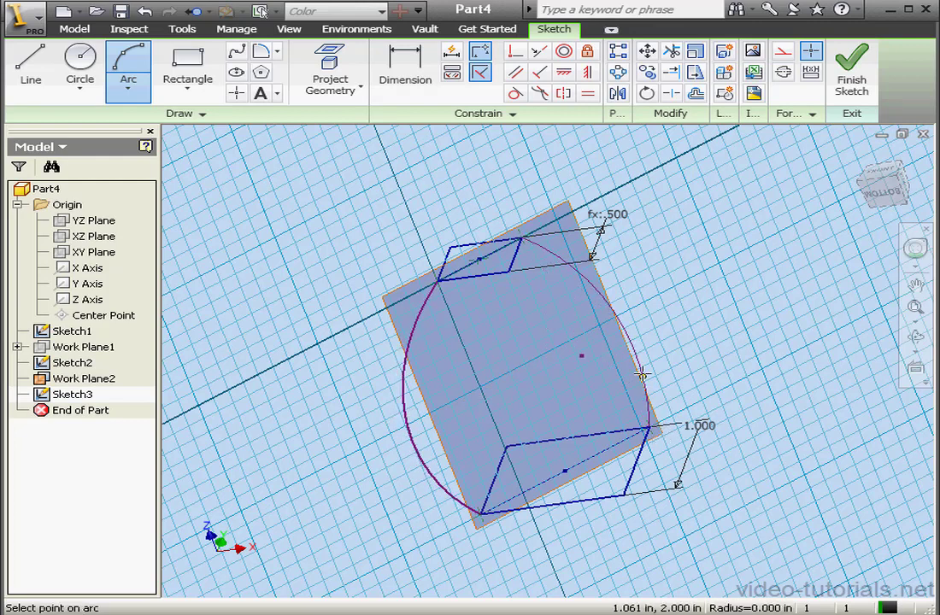
{"action": "left_click", "coordinate": [658, 346]}
{"action": "right_click", "coordinate": [678, 281]}
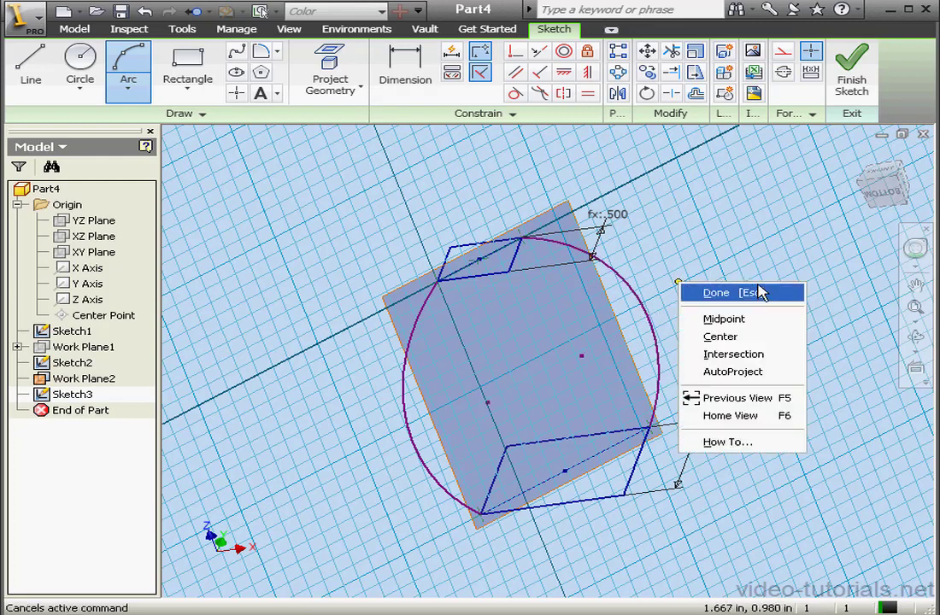
{"action": "left_click", "coordinate": [756, 292]}
- Dimension the two Sketch3 arcs, setting the left to 1.5 and the right to 2
{"action": "left_click", "coordinate": [414, 66]}
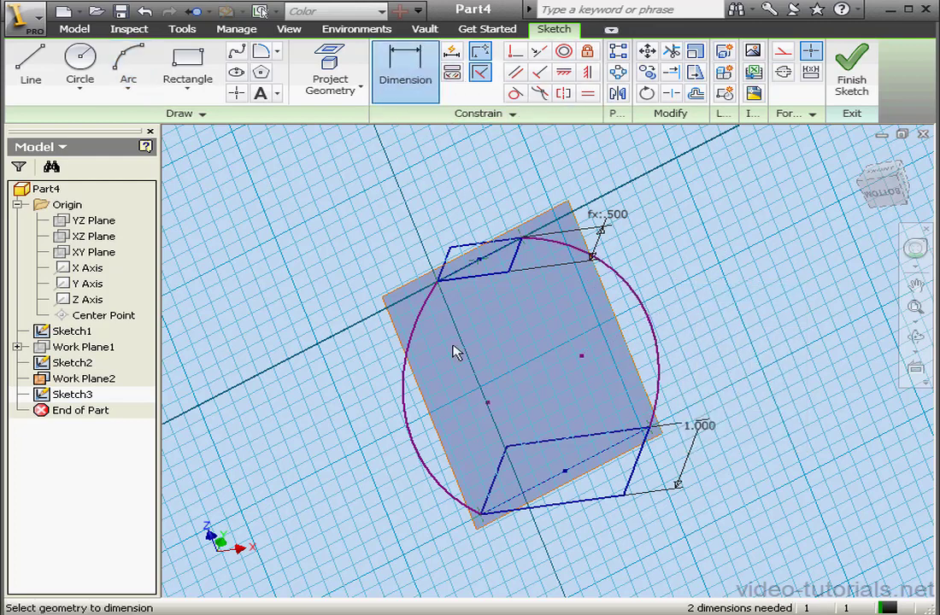
{"action": "left_click", "coordinate": [405, 429]}
{"action": "left_click", "coordinate": [340, 403]}
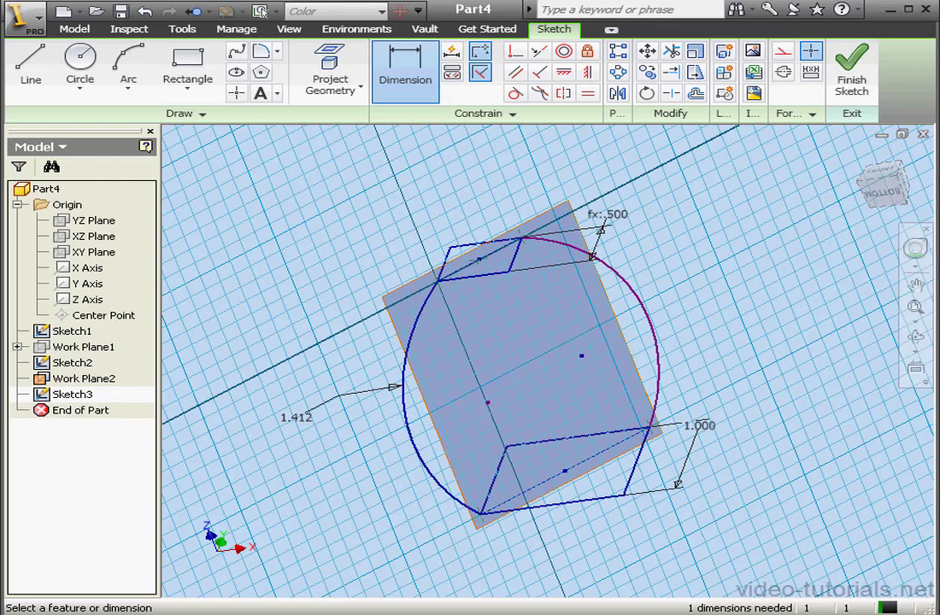
{"action": "left_click_drag", "start_coordinate": [254, 268], "coordinate": [208, 270]}
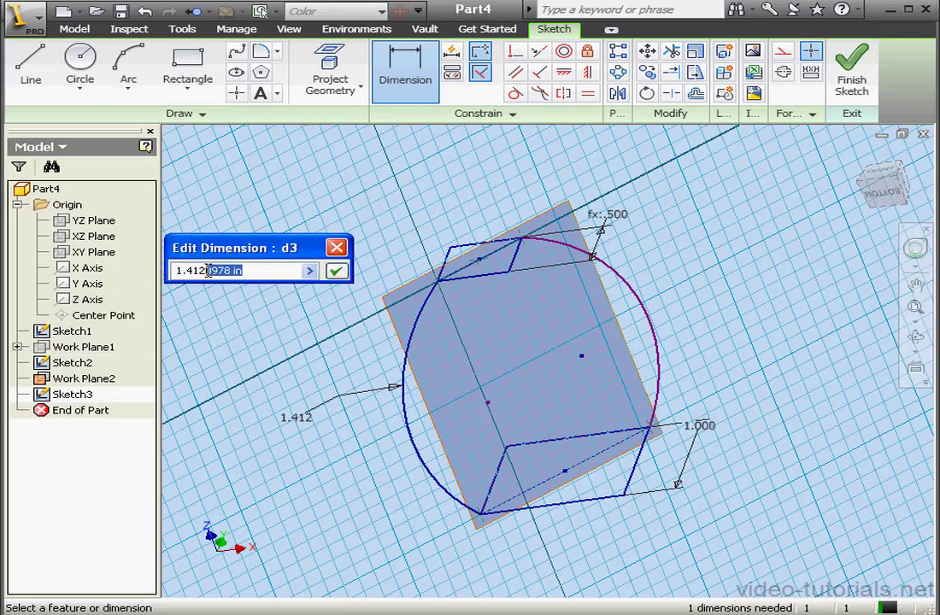
{"action": "type", "text": "5"}
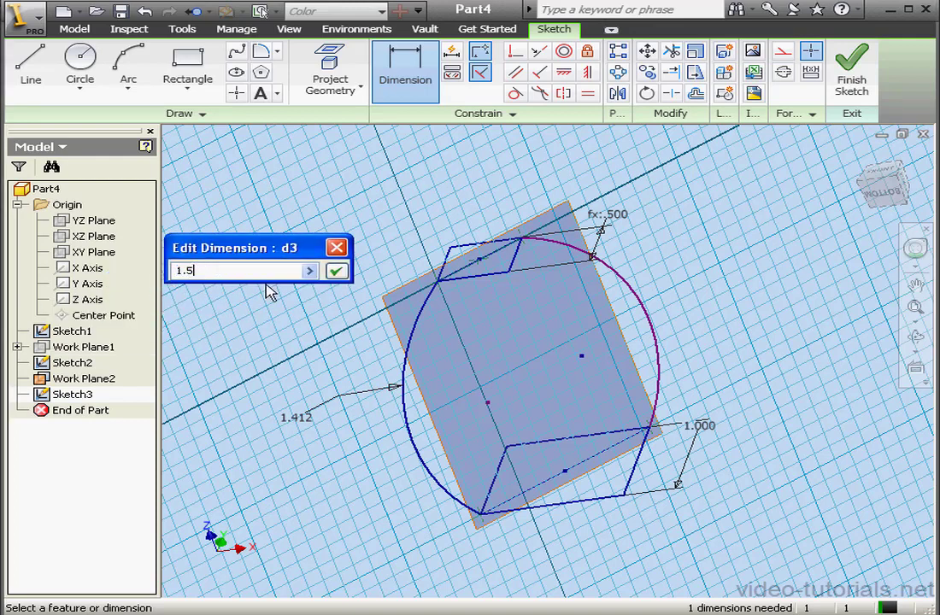
{"action": "left_click", "coordinate": [340, 273]}
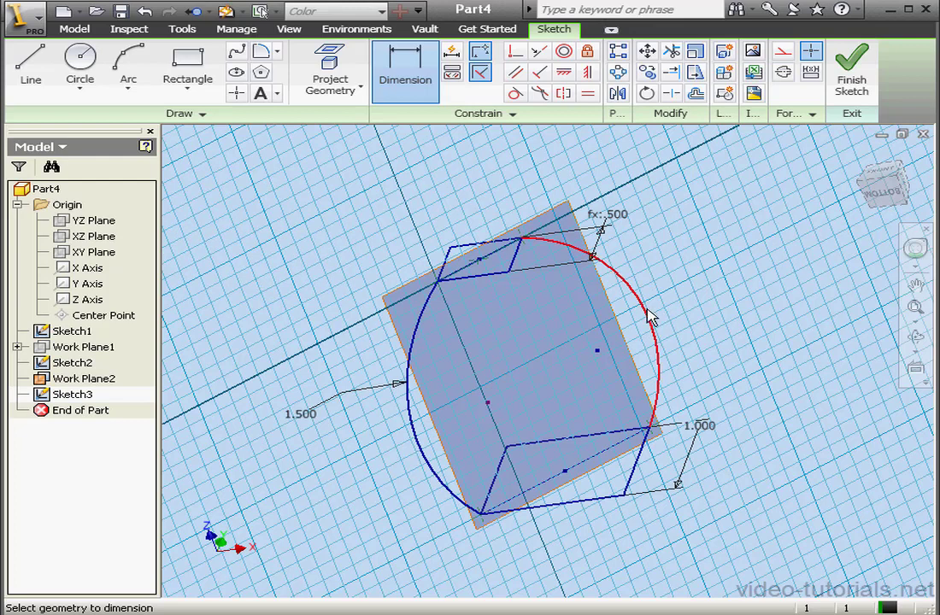
{"action": "left_click", "coordinate": [651, 316]}
{"action": "left_click", "coordinate": [688, 249]}
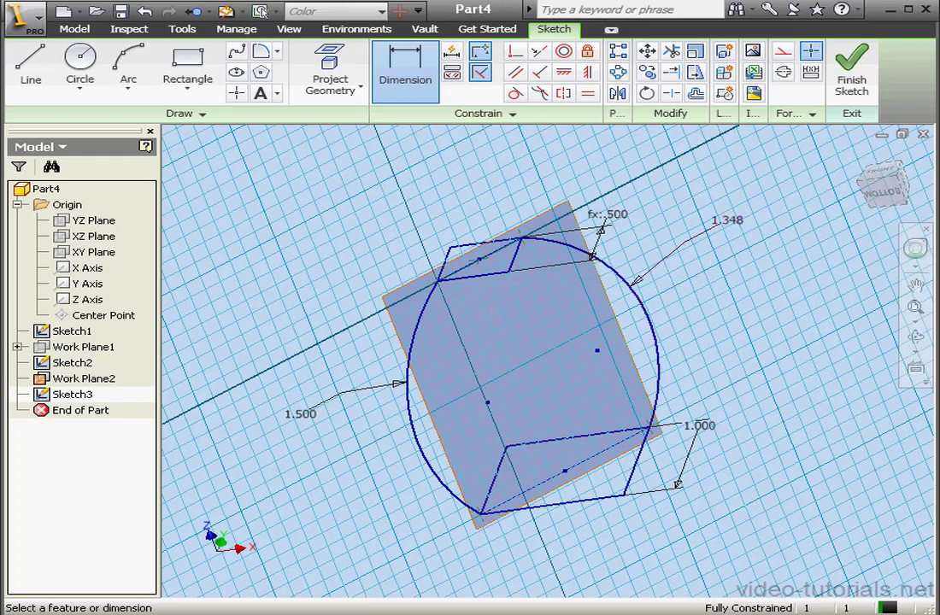
{"action": "type", "text": "2"}
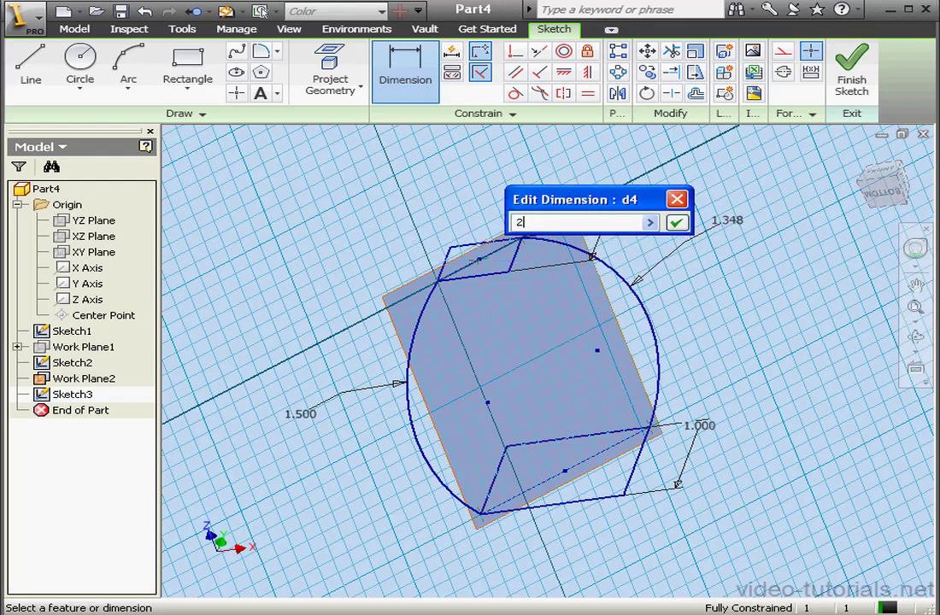
{"action": "left_click", "coordinate": [676, 224]}
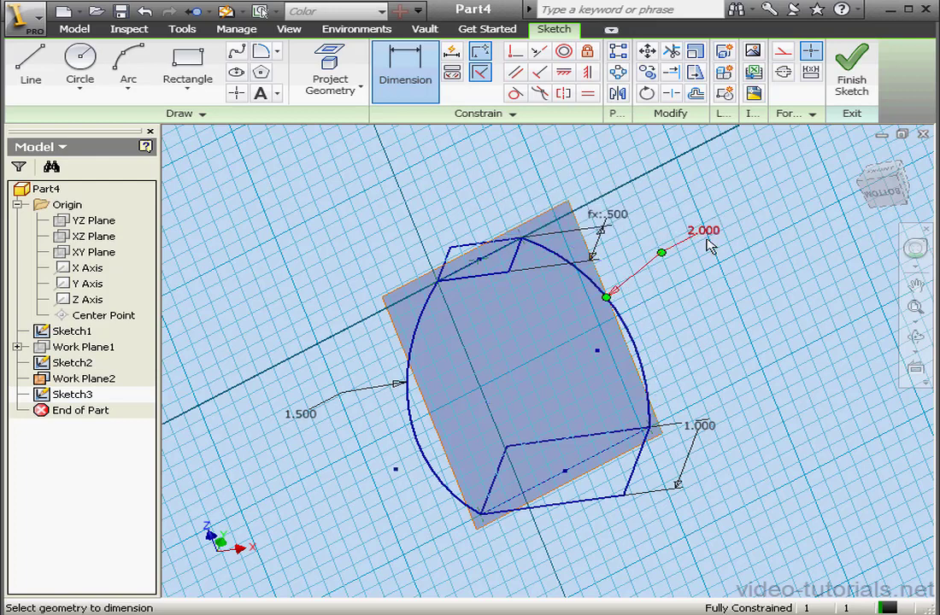
- Finish the sketch and hide Work Plane2
{"action": "right_click", "coordinate": [96, 386]}
{"action": "key", "text": "Escape"}
{"action": "left_click", "coordinate": [852, 79]}
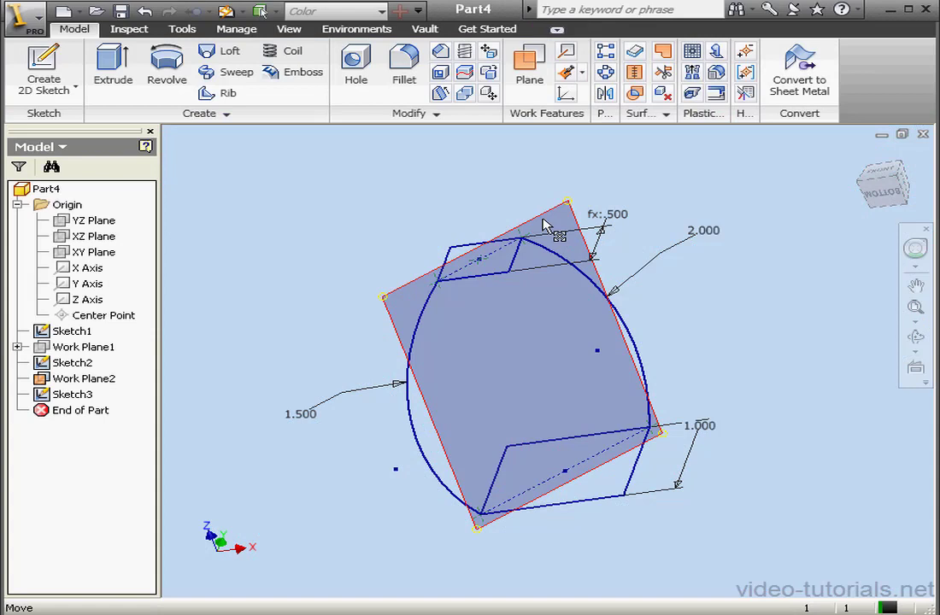
{"action": "left_click", "coordinate": [68, 382]}
{"action": "right_click", "coordinate": [68, 382]}
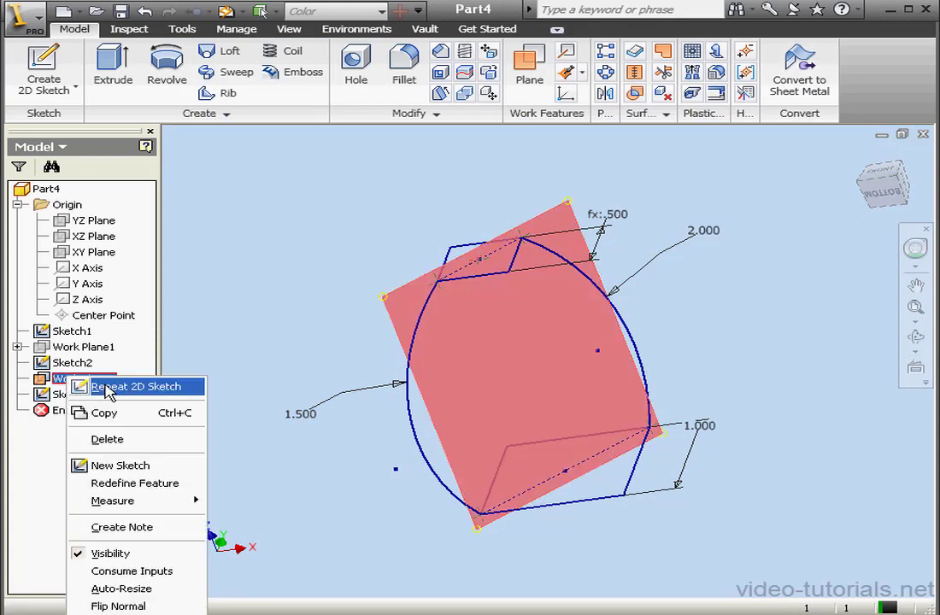
{"action": "left_click", "coordinate": [128, 555]}
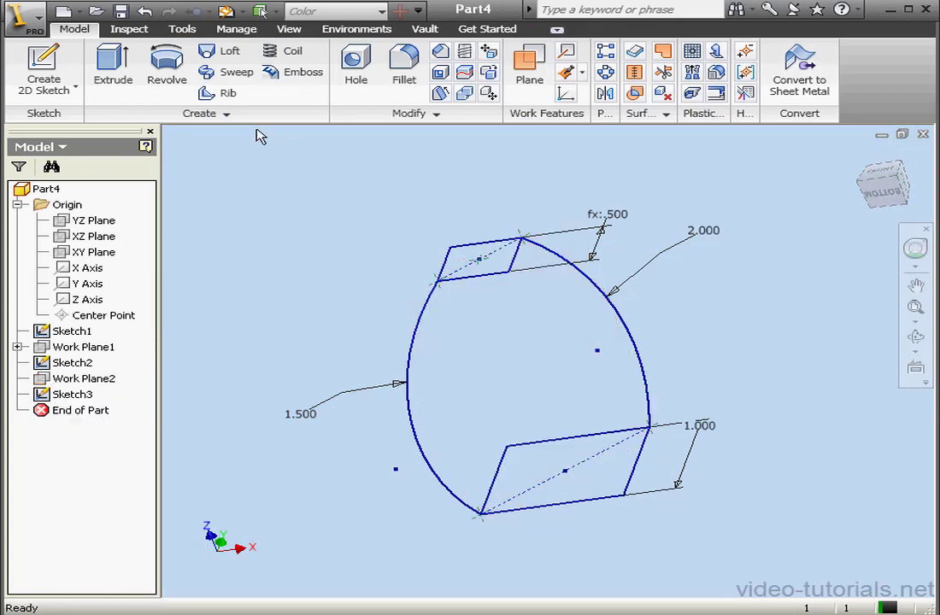
- Loft the bottom and top squares along the left arc rail to create Loft1
{"action": "left_click", "coordinate": [222, 52]}
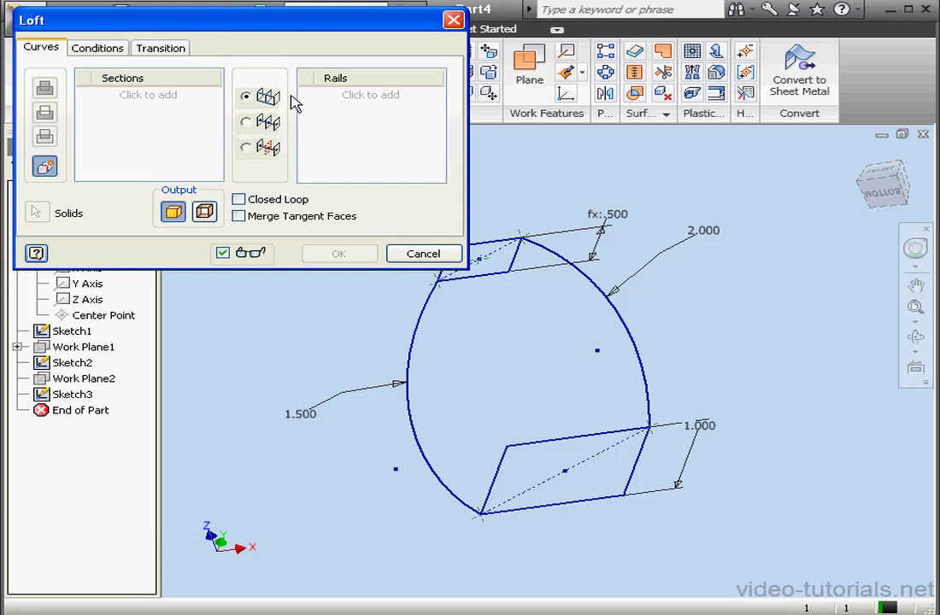
{"action": "left_click", "coordinate": [570, 503]}
{"action": "left_click", "coordinate": [500, 278]}
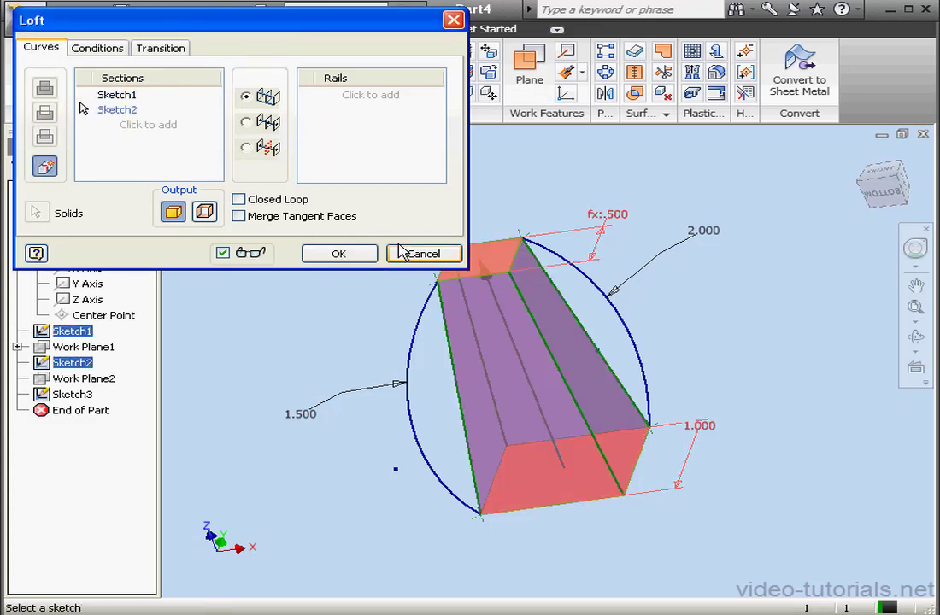
{"action": "left_click", "coordinate": [366, 95]}
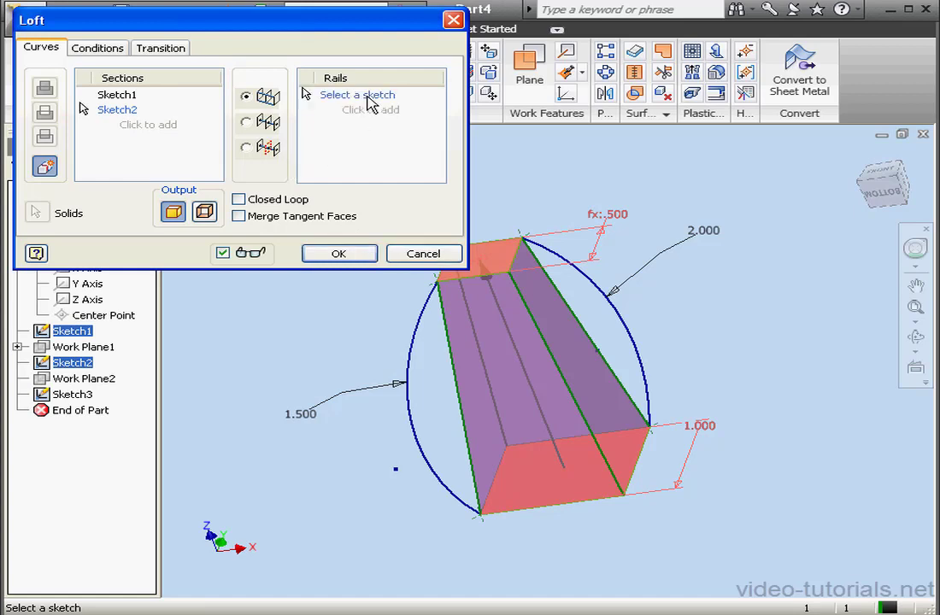
{"action": "left_click", "coordinate": [413, 363]}
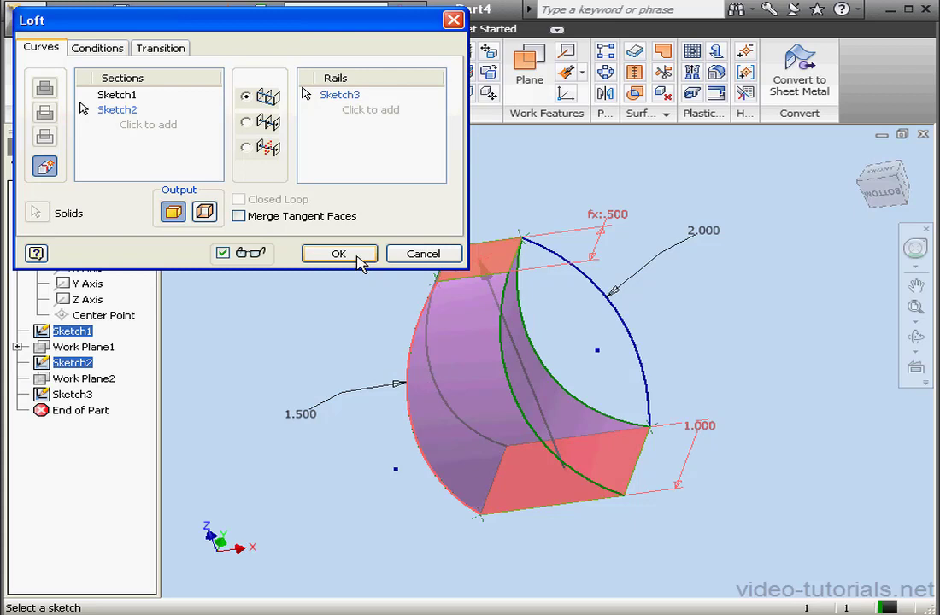
{"action": "left_click", "coordinate": [357, 255]}
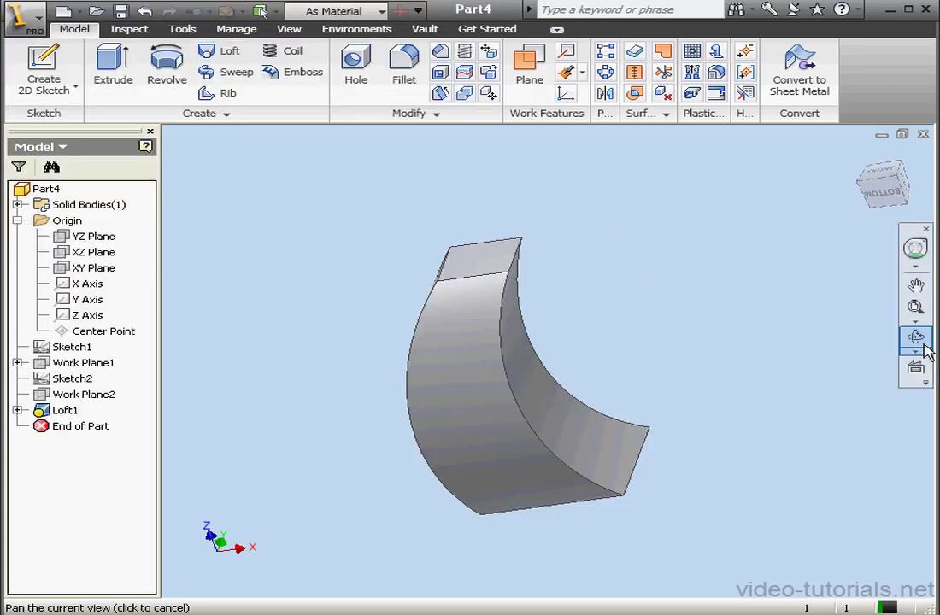
{"action": "left_click", "coordinate": [915, 336]}
{"action": "left_click_drag", "start_coordinate": [579, 306], "coordinate": [450, 280]}
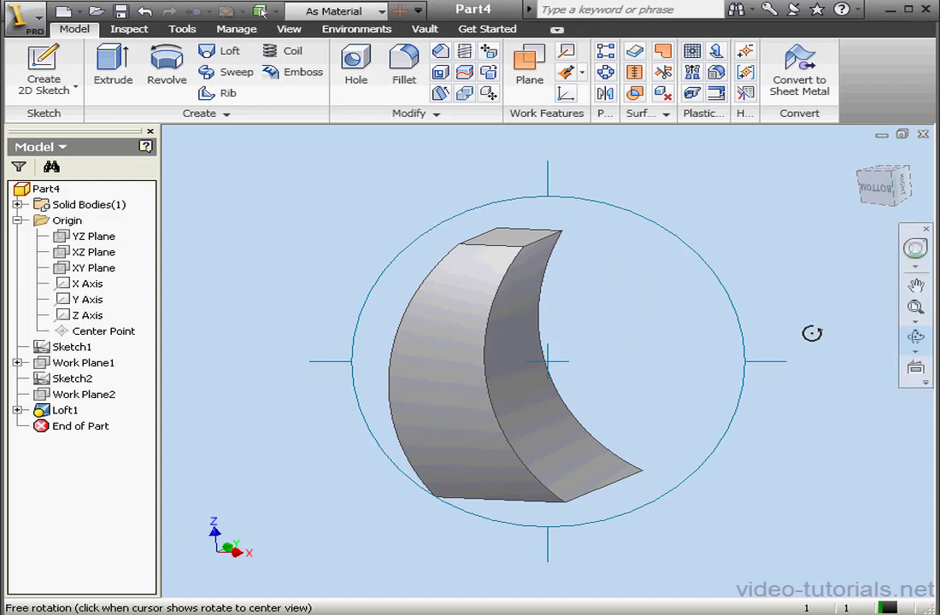
- Add the right arc as a second rail to Loft1, making it rounded and bulging
{"action": "left_click", "coordinate": [915, 337]}
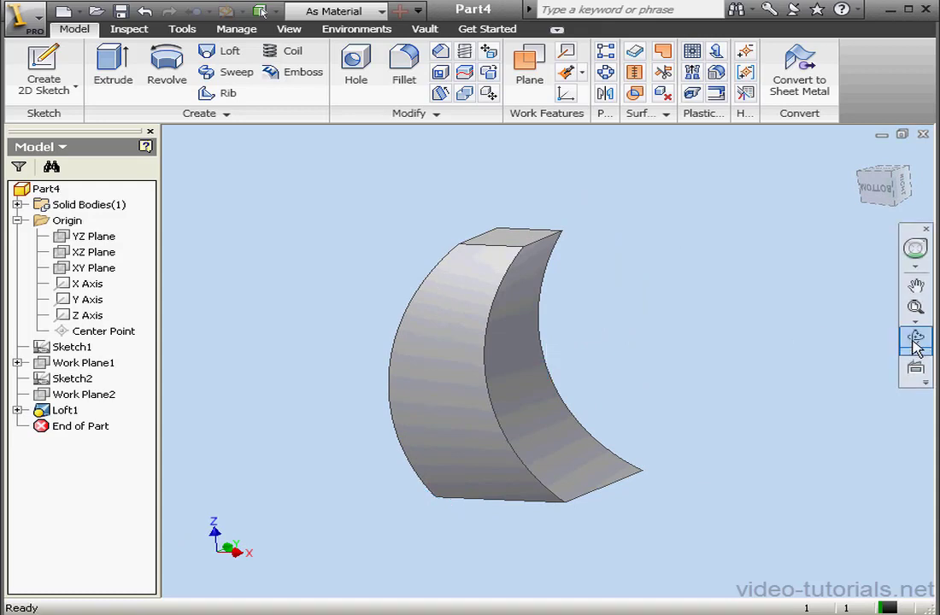
{"action": "double_click", "coordinate": [65, 410]}
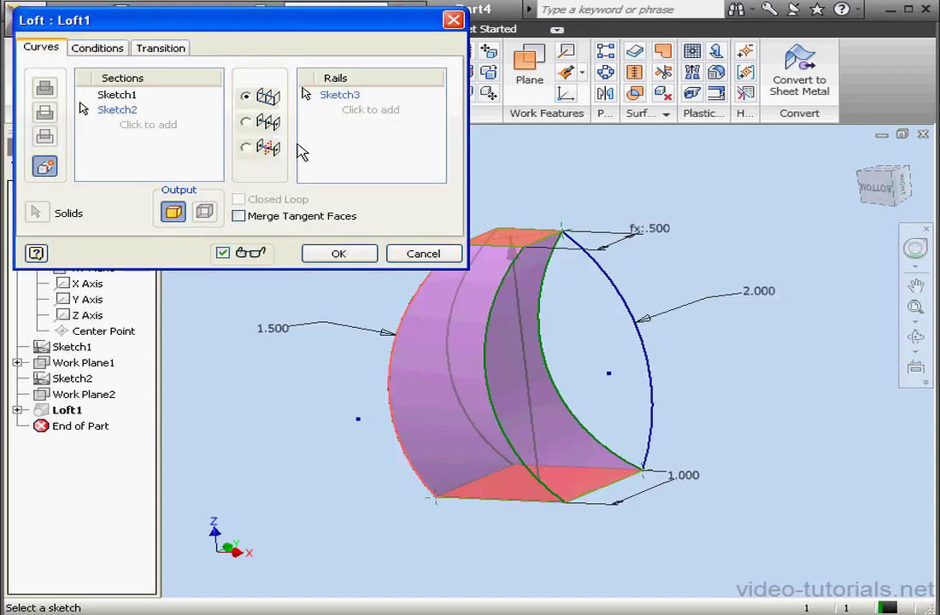
{"action": "left_click", "coordinate": [380, 113]}
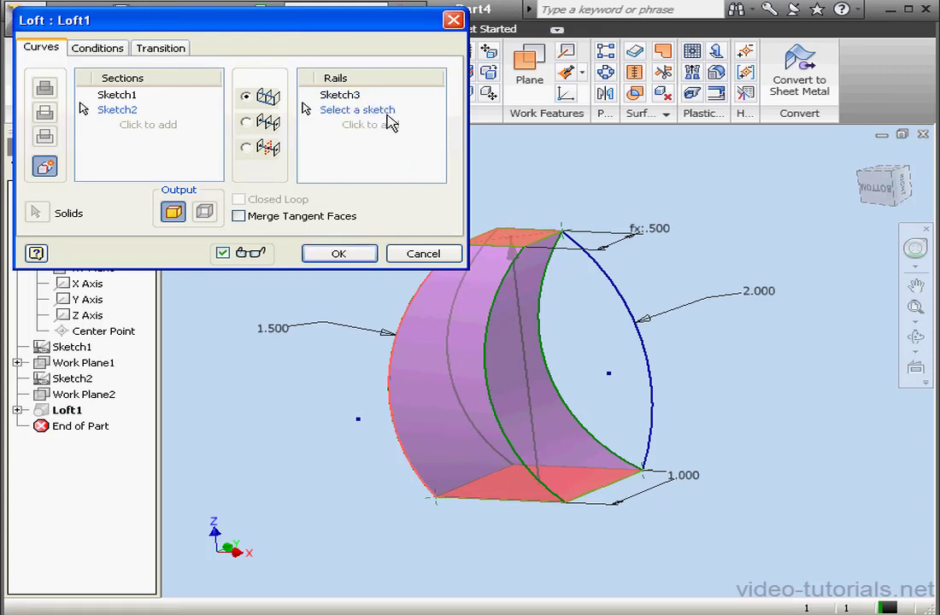
{"action": "left_click", "coordinate": [615, 288]}
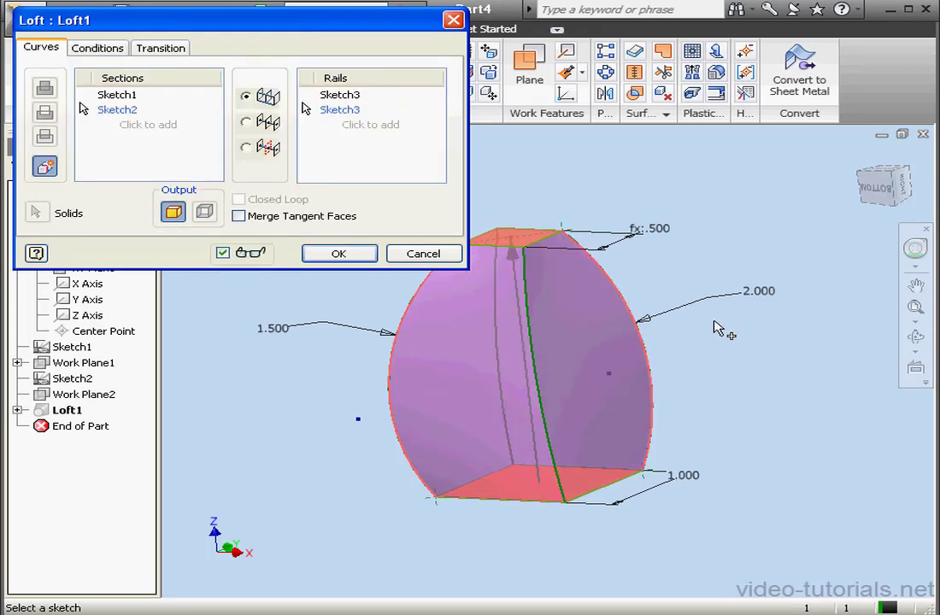
{"action": "left_click", "coordinate": [338, 254]}
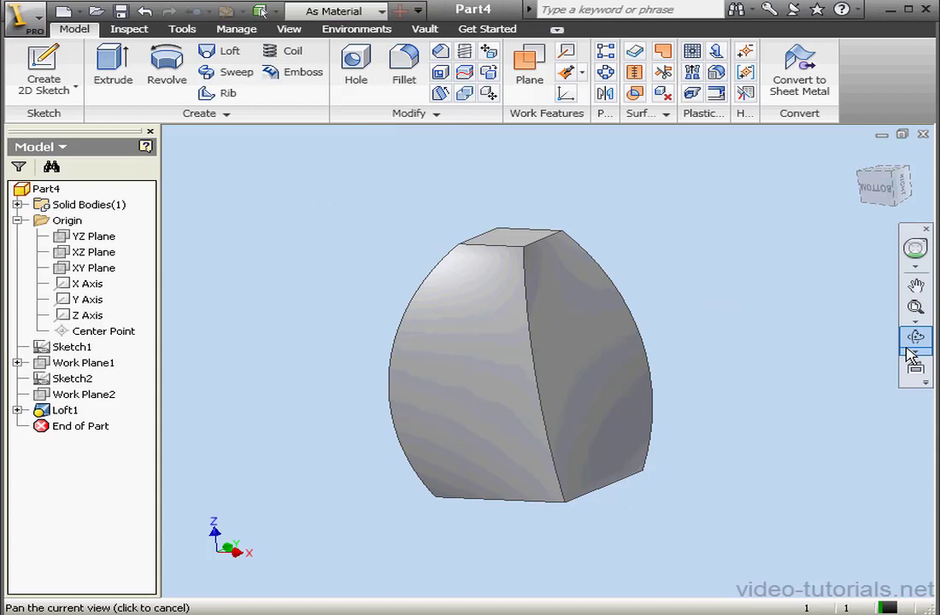
{"action": "left_click", "coordinate": [915, 336]}
{"action": "left_click_drag", "start_coordinate": [589, 324], "coordinate": [633, 315]}
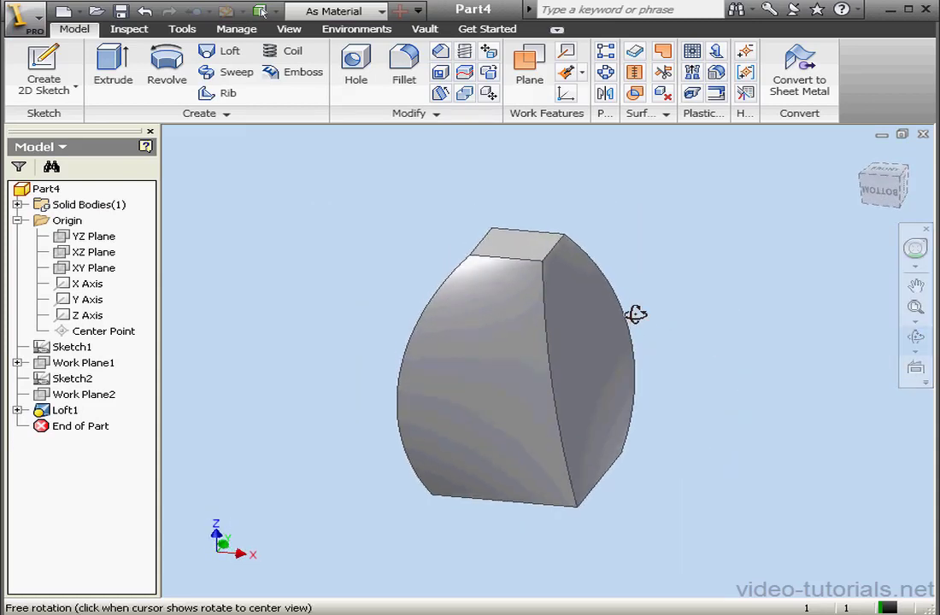
{"action": "left_click", "coordinate": [915, 336]}
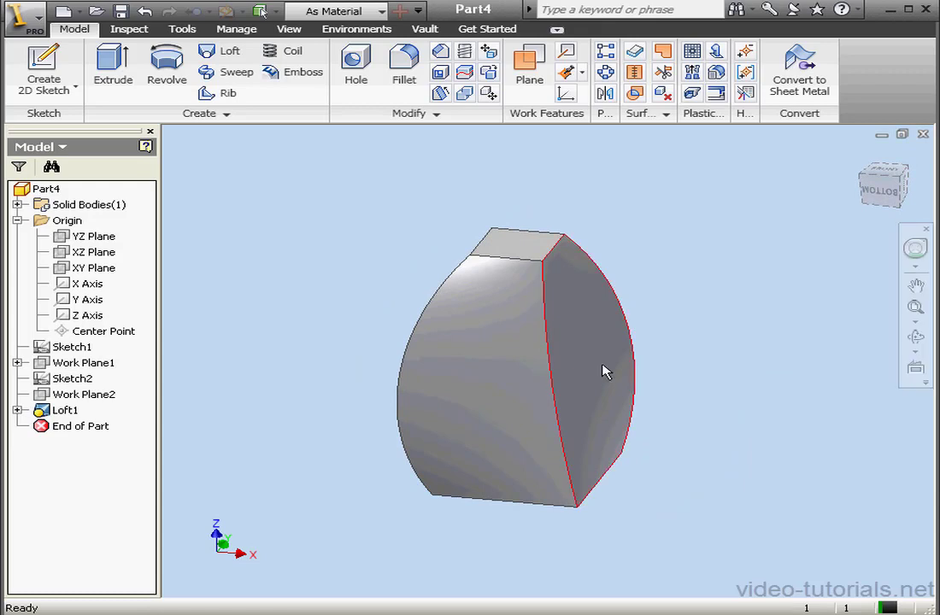
- Switch Loft1 to a Center Line loft using the right arc as the center line
{"action": "double_click", "coordinate": [64, 410]}
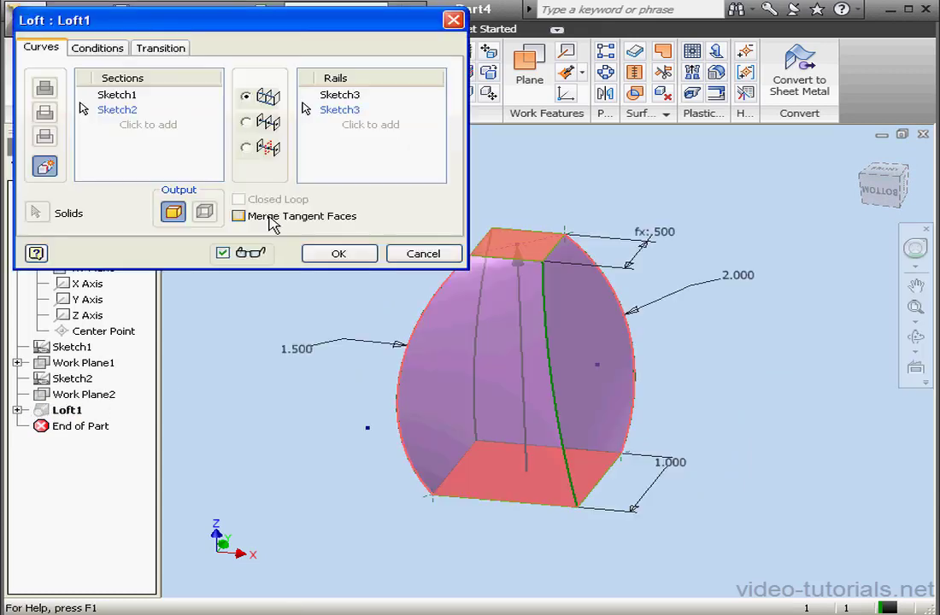
{"action": "left_click", "coordinate": [246, 122]}
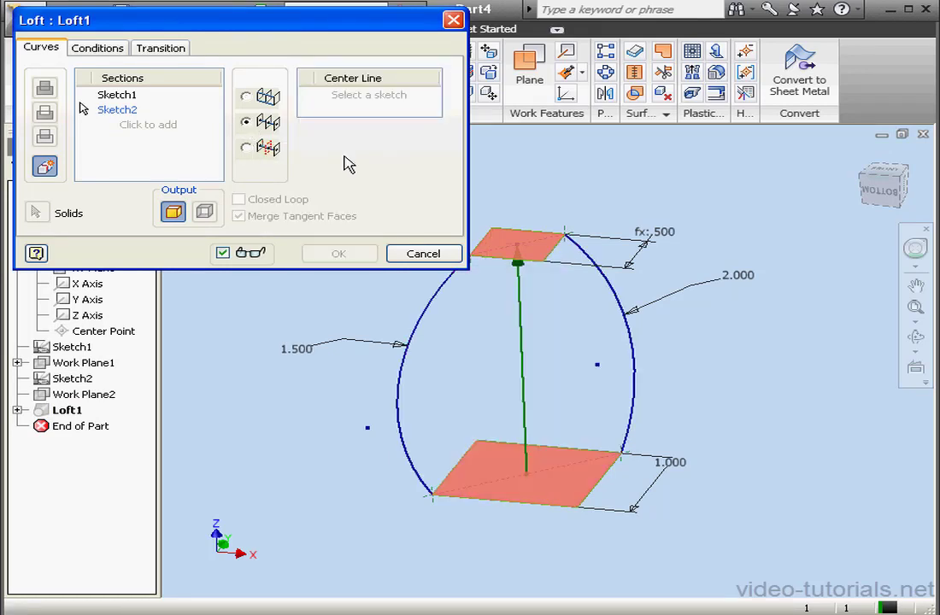
{"action": "left_click", "coordinate": [419, 337]}
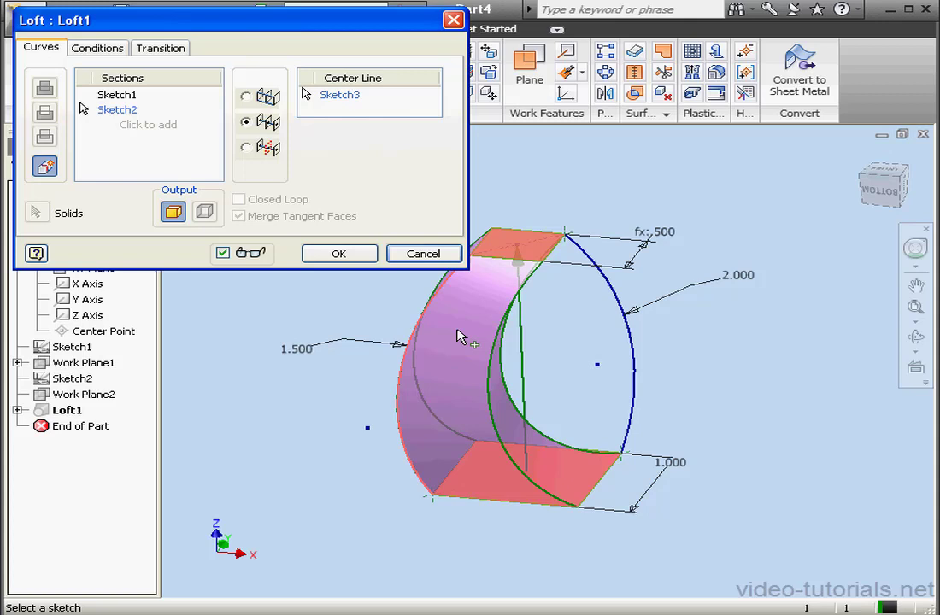
{"action": "left_click", "coordinate": [633, 343]}
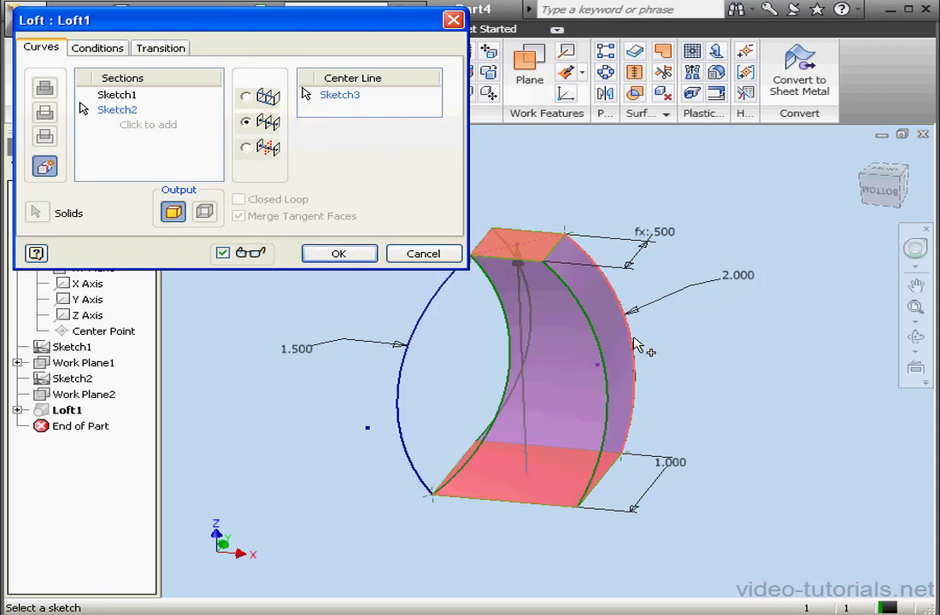
{"action": "left_click", "coordinate": [356, 255]}
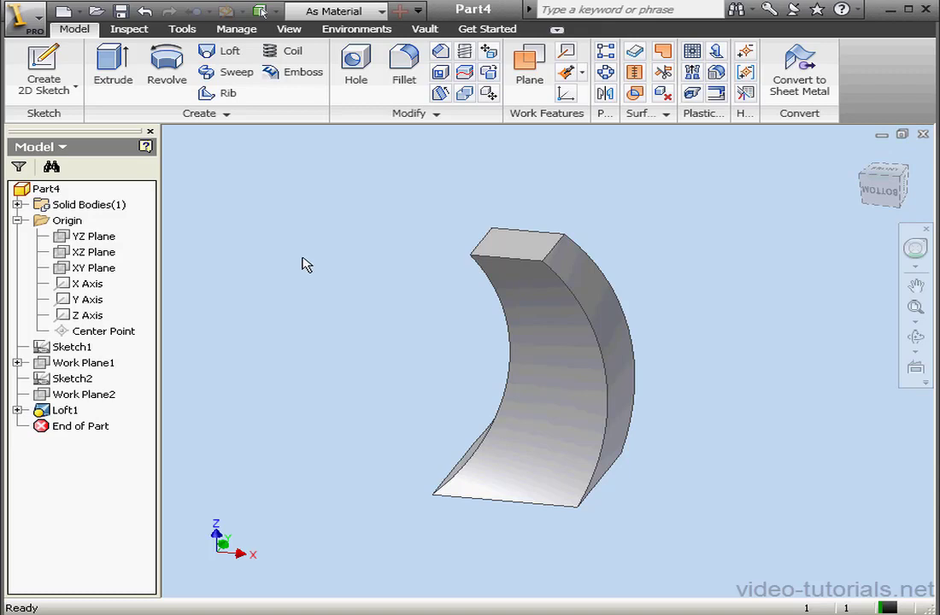